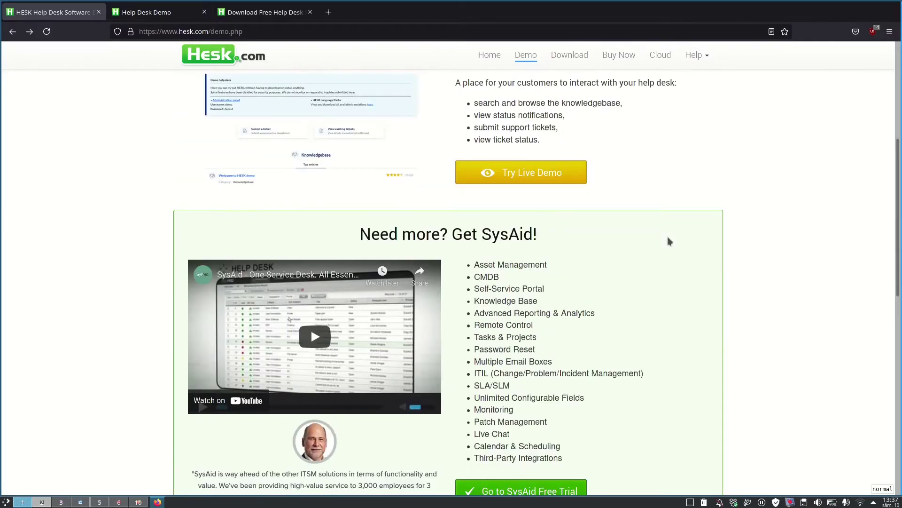
Step: Switch to the Help Desk Demo admin tab
{"action": "scroll", "coordinate": [670, 241], "scroll_direction": "up", "scroll_amount": 2}
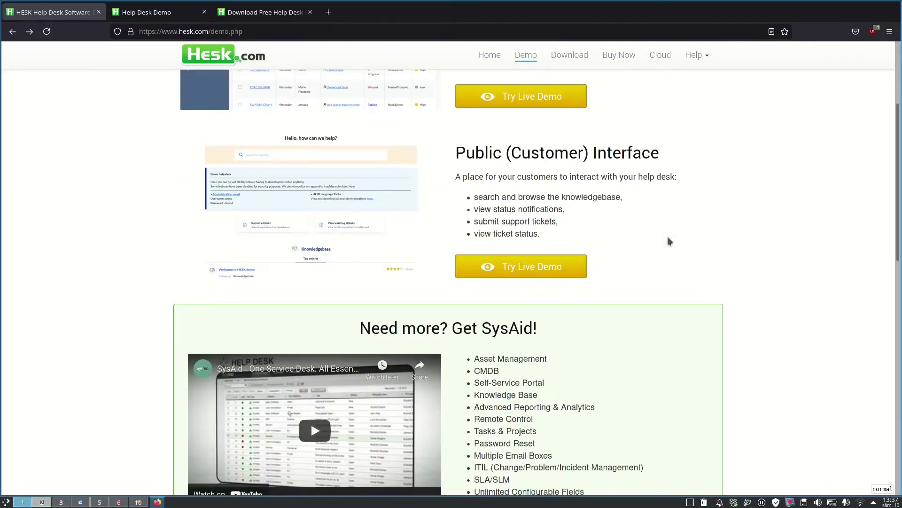
{"action": "scroll", "coordinate": [669, 242], "scroll_direction": "up", "scroll_amount": 3}
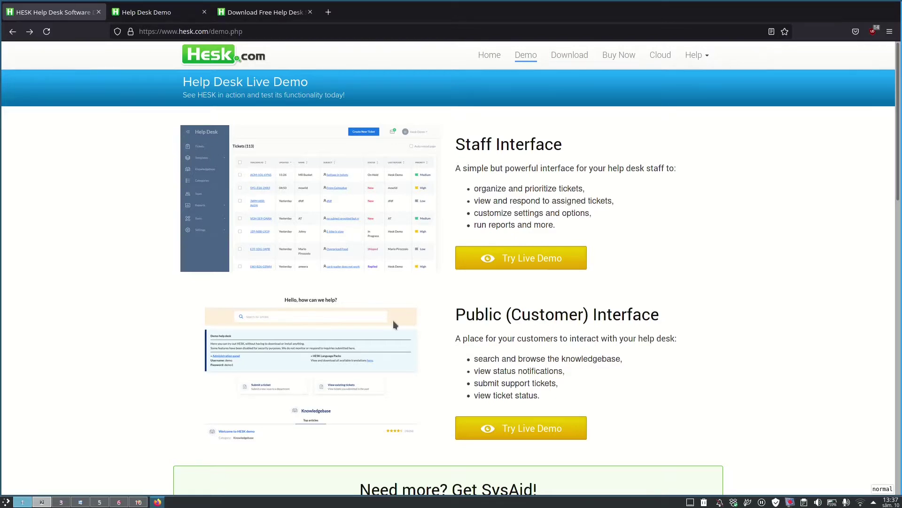
{"action": "scroll", "coordinate": [336, 190], "scroll_direction": "down", "scroll_amount": 3}
{"action": "scroll", "coordinate": [335, 190], "scroll_direction": "up", "scroll_amount": 3}
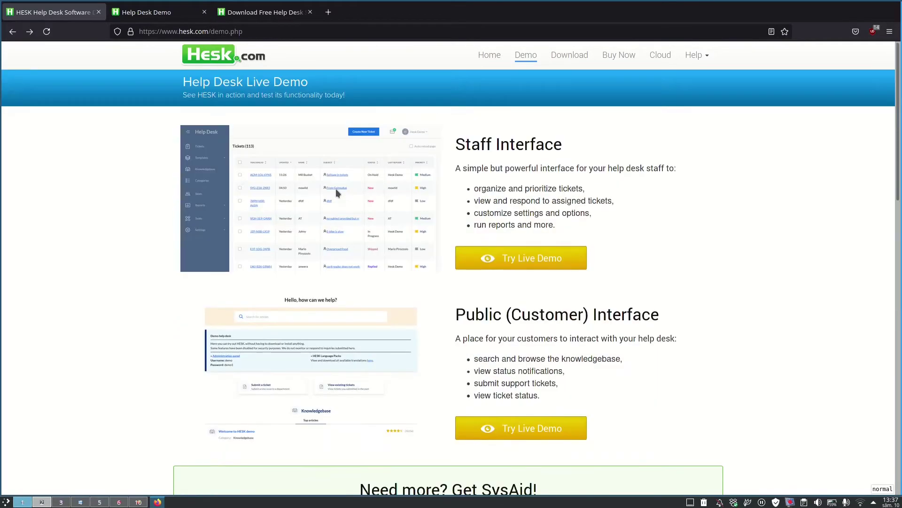
{"action": "left_click", "coordinate": [147, 5]}
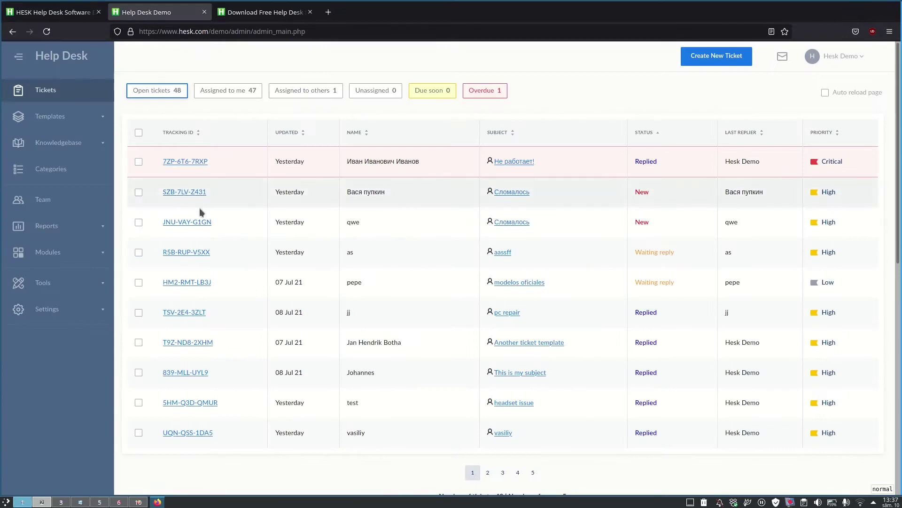
{"action": "scroll", "coordinate": [259, 233], "scroll_direction": "down", "scroll_amount": 5}
{"action": "scroll", "coordinate": [259, 232], "scroll_direction": "up", "scroll_amount": 5}
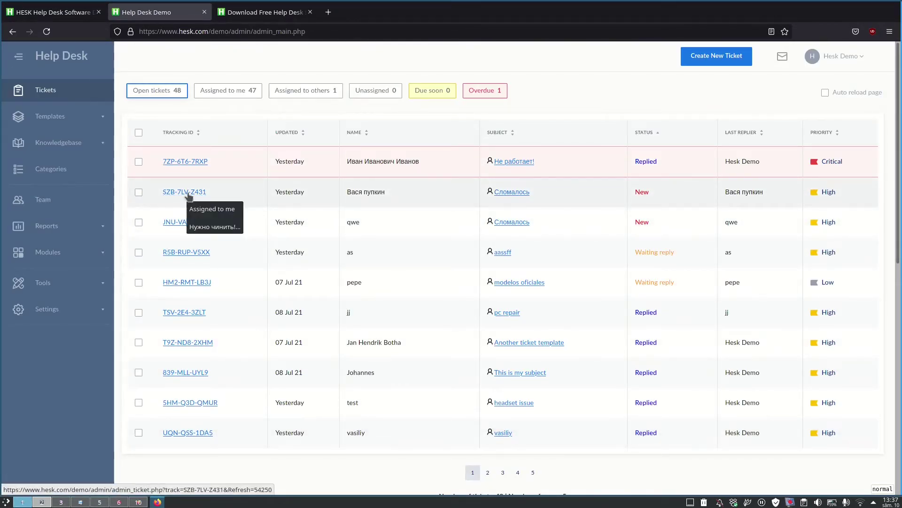
Step: Look at Templates > Canned responses, then open Knowledgebase > Categories
{"action": "left_click", "coordinate": [50, 116]}
{"action": "left_click", "coordinate": [51, 149]}
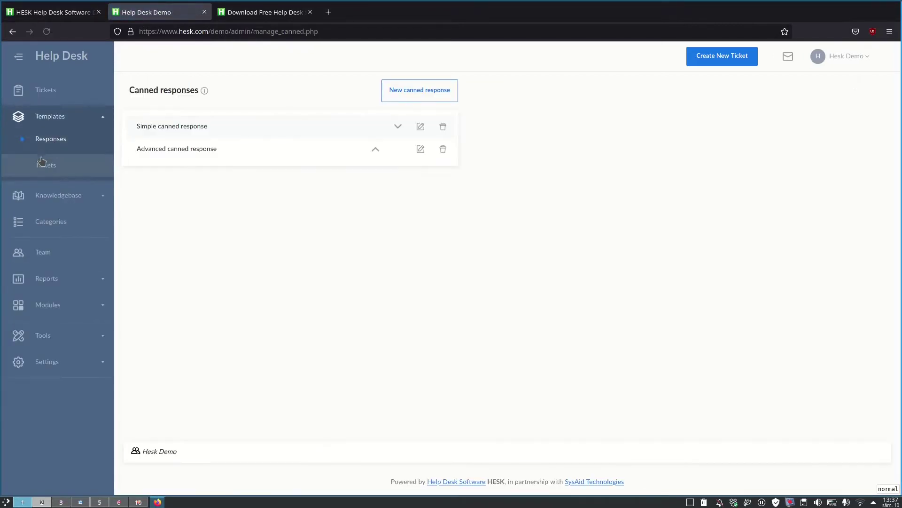
{"action": "left_click", "coordinate": [64, 196]}
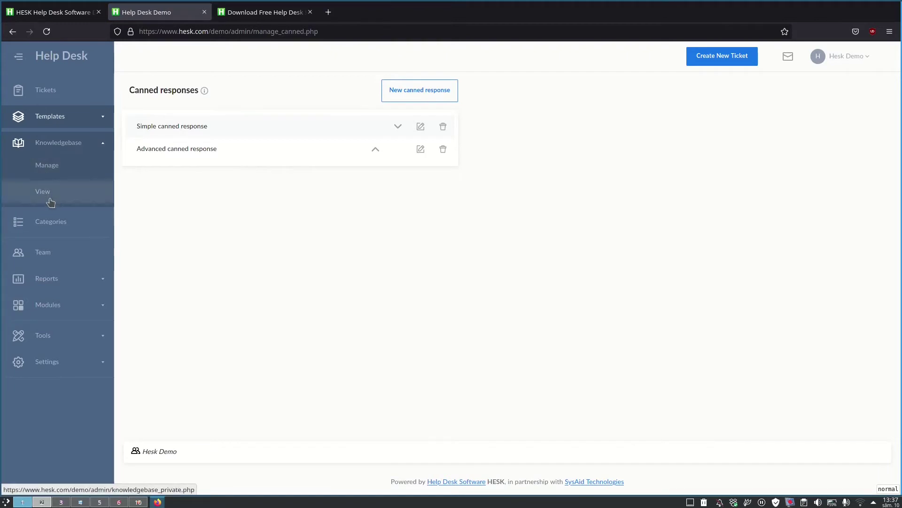
{"action": "left_click", "coordinate": [74, 221]}
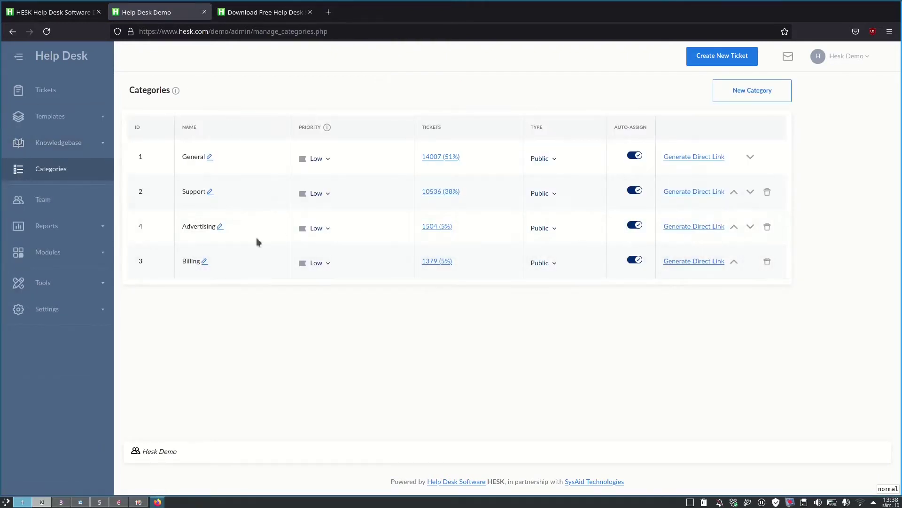
Step: Open the customer live demo's Submit a ticket page from hesk.com, then return to admin Categories
{"action": "left_click", "coordinate": [263, 14]}
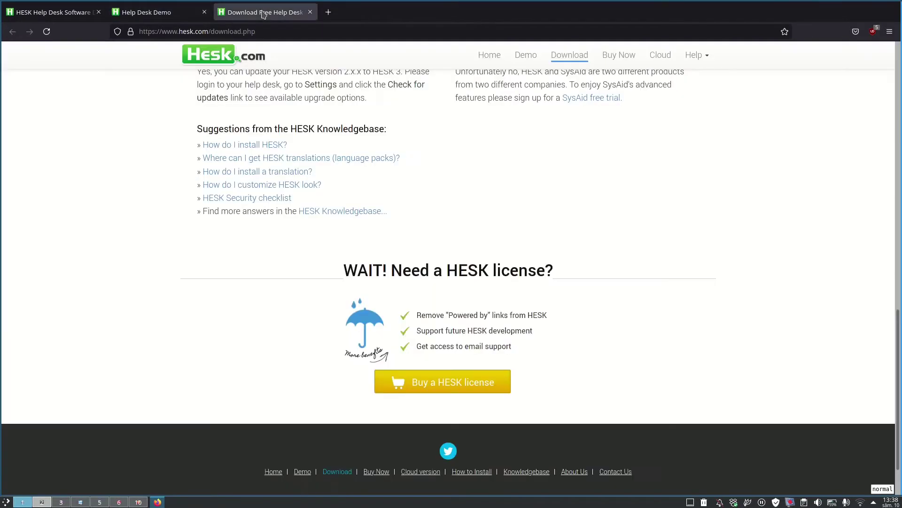
{"action": "scroll", "coordinate": [385, 204], "scroll_direction": "up", "scroll_amount": 15}
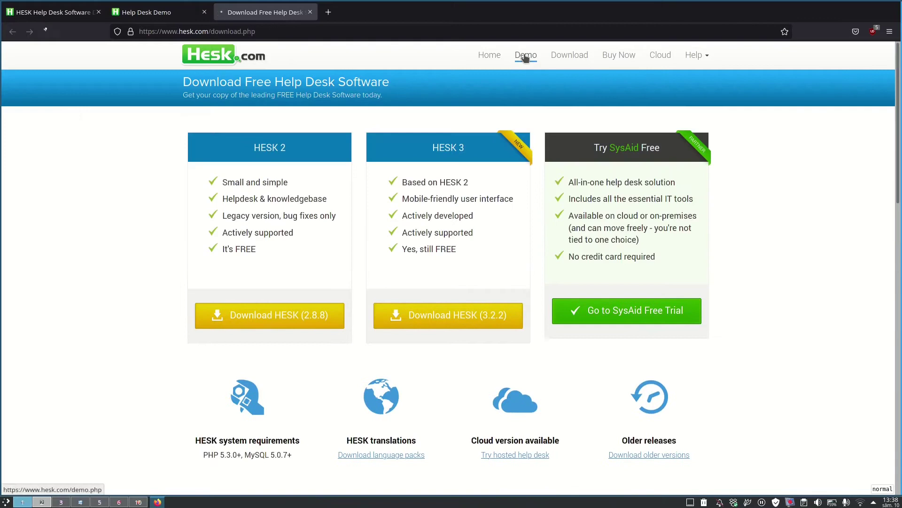
{"action": "left_click", "coordinate": [521, 56]}
{"action": "left_click", "coordinate": [520, 426]}
{"action": "scroll", "coordinate": [362, 228], "scroll_direction": "down", "scroll_amount": 3}
{"action": "left_click", "coordinate": [354, 240]}
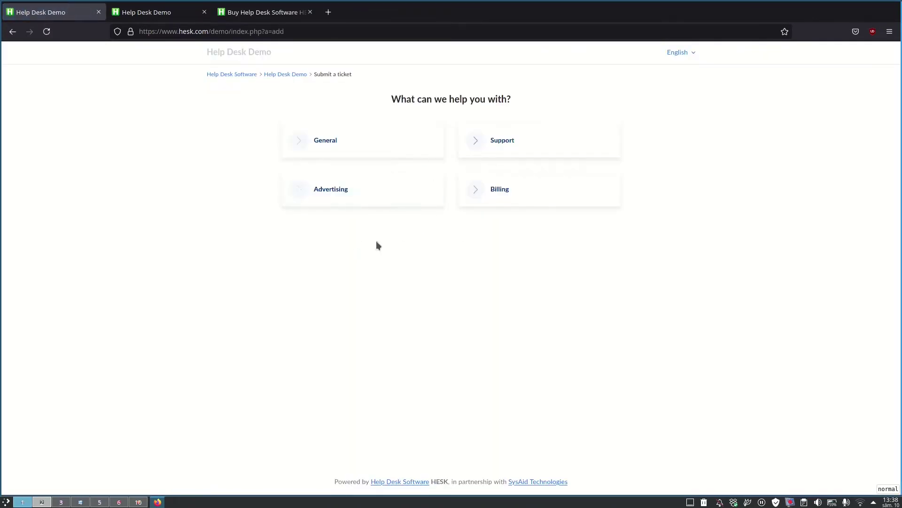
{"action": "left_click", "coordinate": [146, 11]}
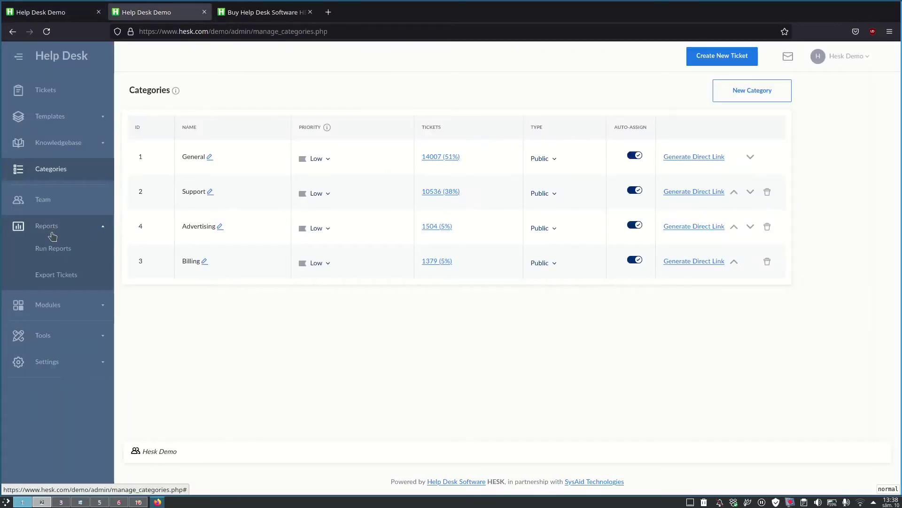
Step: Run a Tickets per user report from Reports, leaving the date range unchanged
{"action": "left_click", "coordinate": [50, 247]}
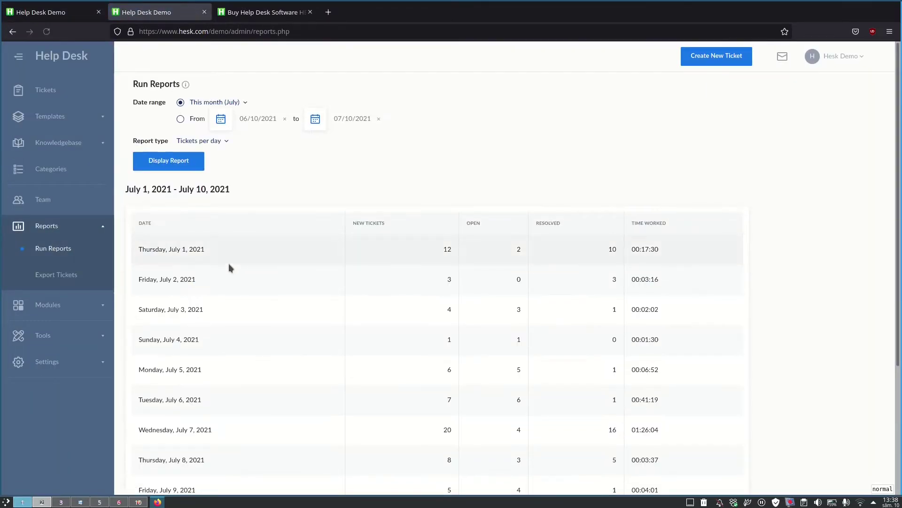
{"action": "scroll", "coordinate": [228, 263], "scroll_direction": "down", "scroll_amount": 3}
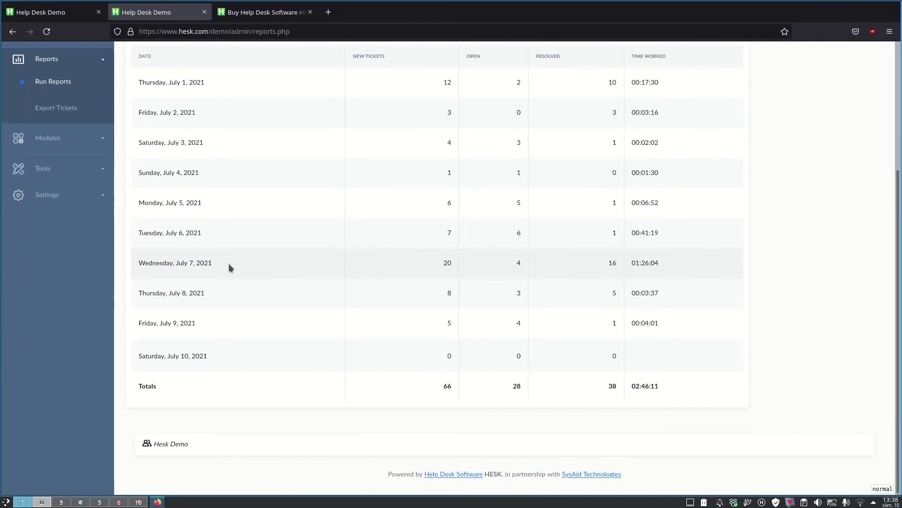
{"action": "scroll", "coordinate": [229, 263], "scroll_direction": "up", "scroll_amount": 3}
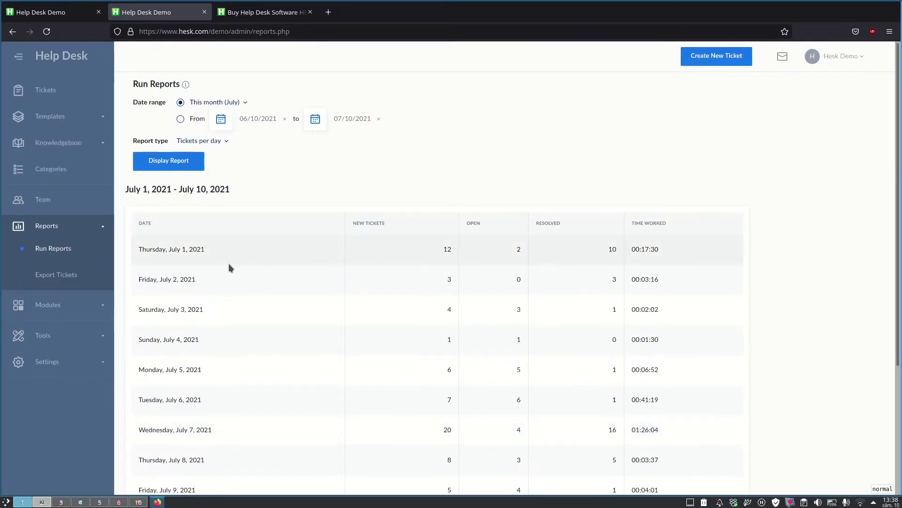
{"action": "scroll", "coordinate": [229, 264], "scroll_direction": "down", "scroll_amount": 3}
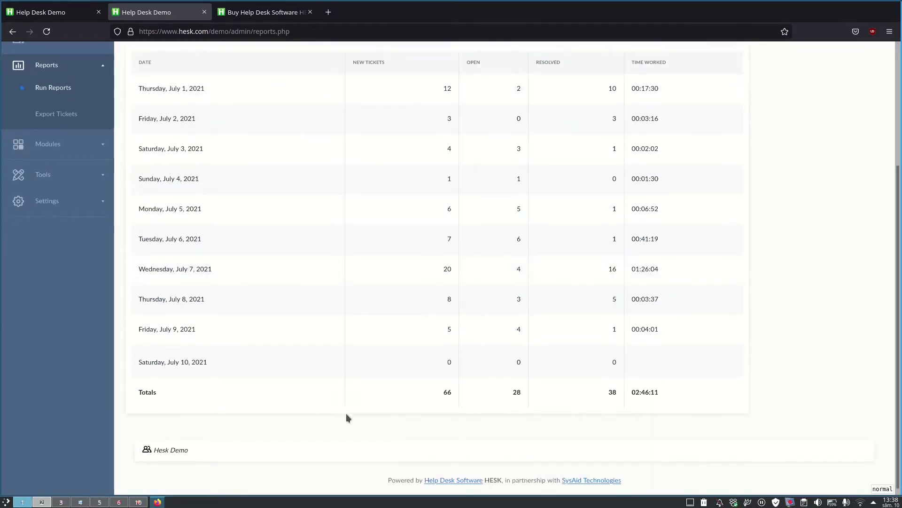
{"action": "scroll", "coordinate": [236, 356], "scroll_direction": "up", "scroll_amount": 3}
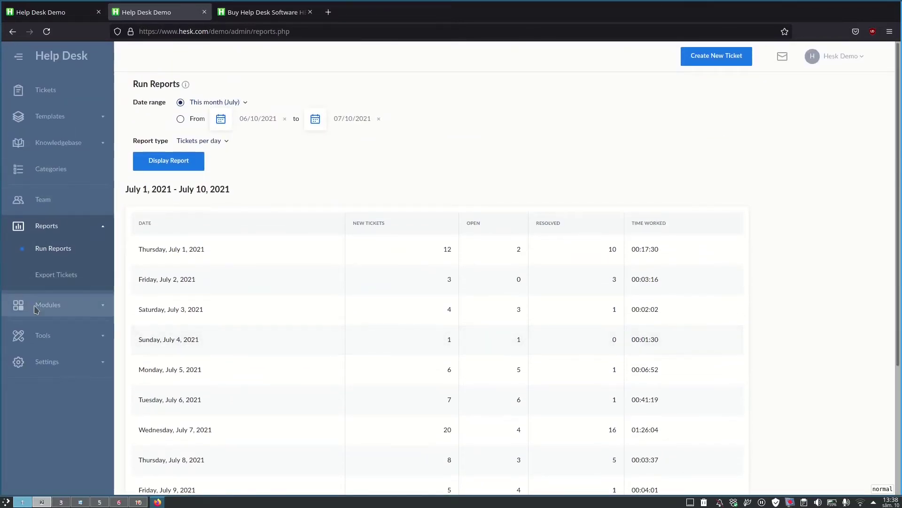
{"action": "left_click", "coordinate": [202, 140]}
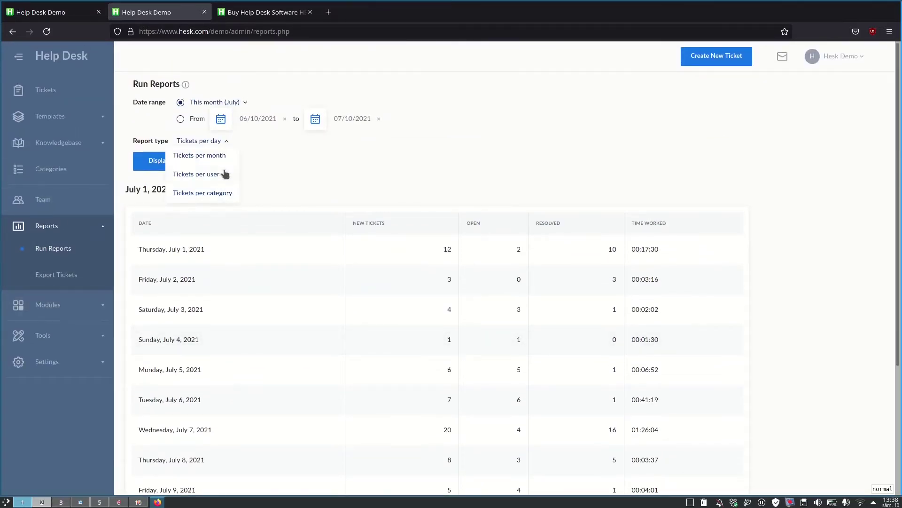
{"action": "left_click", "coordinate": [226, 175]}
{"action": "left_click", "coordinate": [191, 163]}
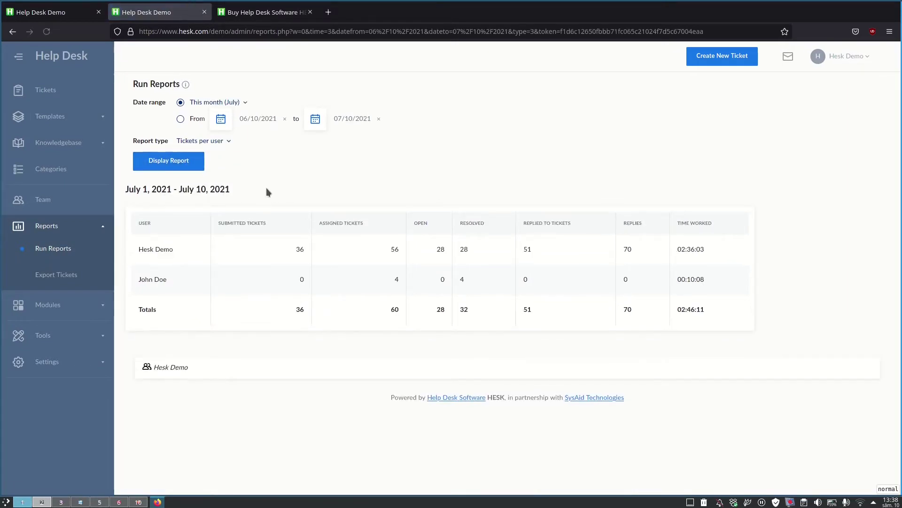
{"action": "left_click", "coordinate": [207, 102]}
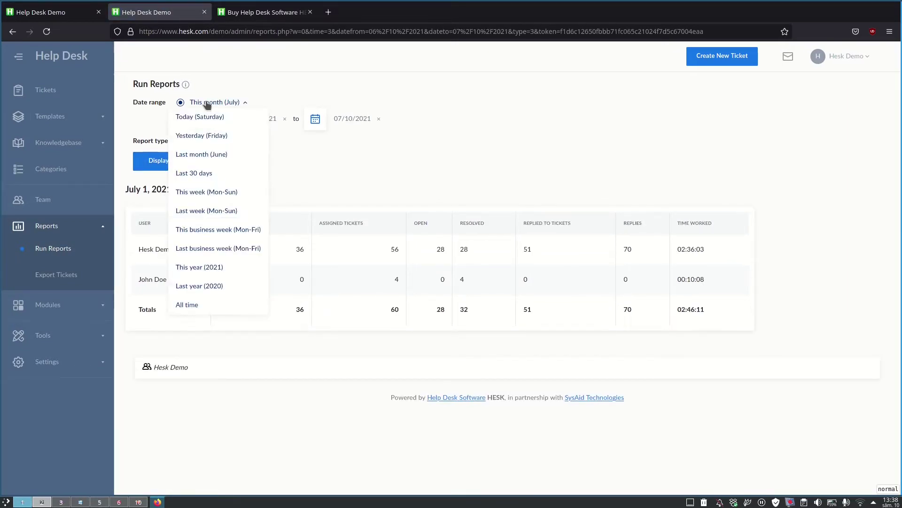
{"action": "left_click", "coordinate": [208, 102]}
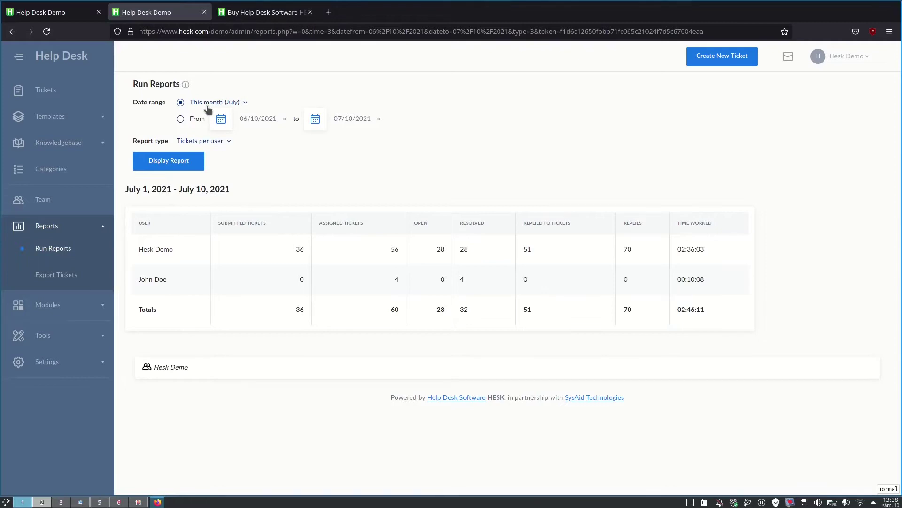
Step: View the Statistics module charts, then open Tools > Email Templates
{"action": "left_click", "coordinate": [48, 304]}
{"action": "left_click", "coordinate": [55, 278]}
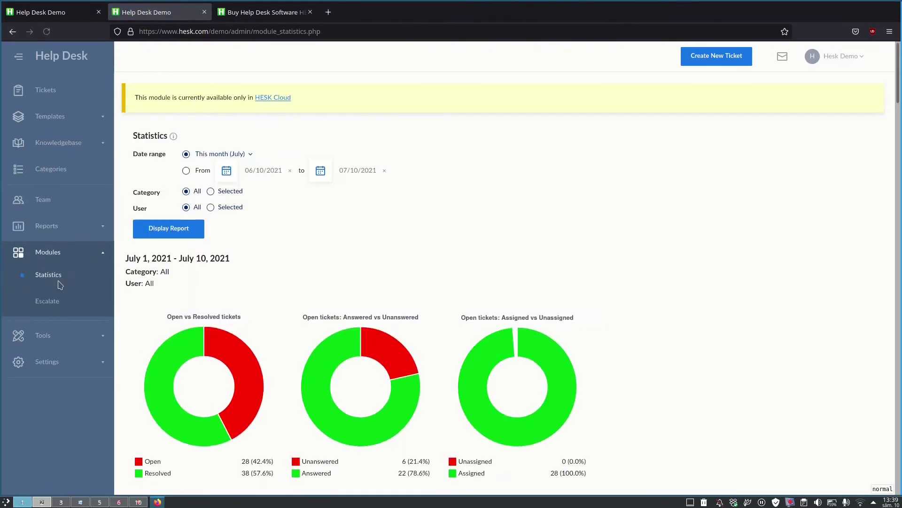
{"action": "scroll", "coordinate": [266, 329], "scroll_direction": "down", "scroll_amount": 5}
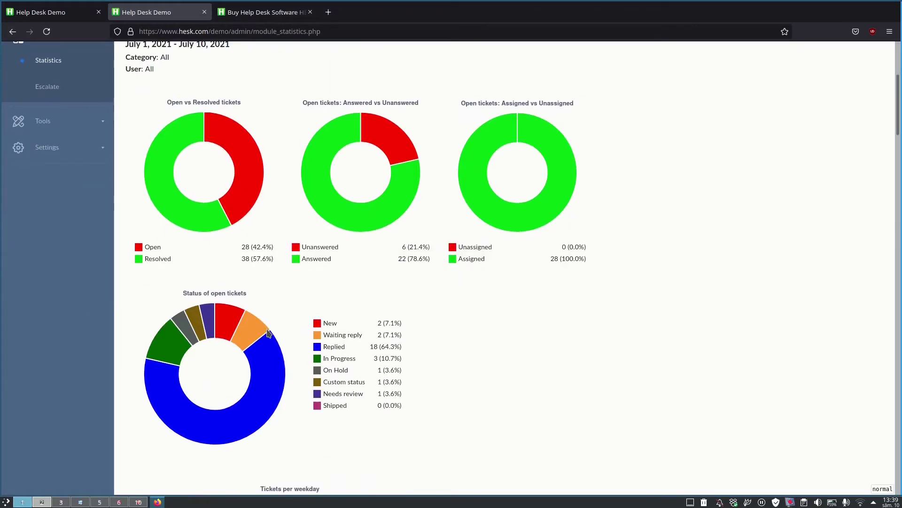
{"action": "scroll", "coordinate": [266, 329], "scroll_direction": "up", "scroll_amount": 5}
{"action": "scroll", "coordinate": [57, 235], "scroll_direction": "down", "scroll_amount": 2}
{"action": "left_click", "coordinate": [43, 202]}
{"action": "left_click", "coordinate": [48, 303]}
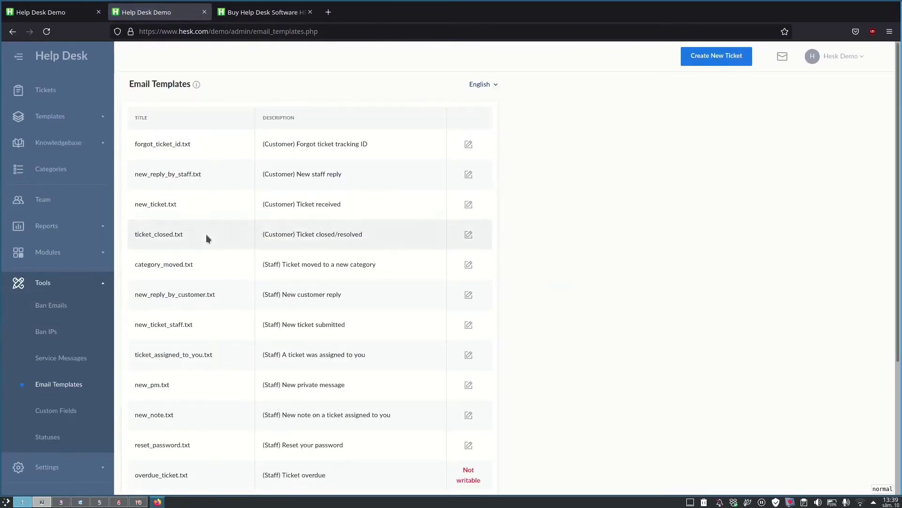
Step: Open and close the forgot_ticket_id email template, then go to Settings > Email
{"action": "left_click", "coordinate": [469, 144]}
{"action": "left_click", "coordinate": [658, 116]}
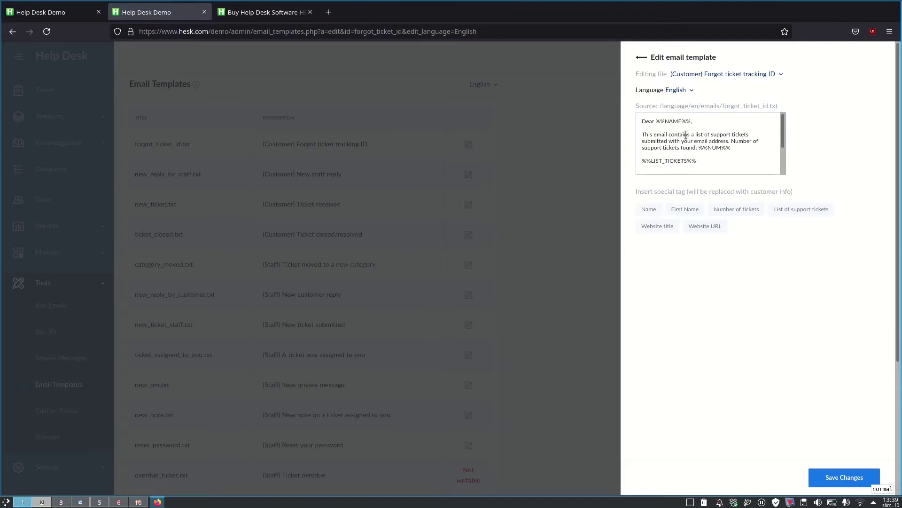
{"action": "left_click", "coordinate": [642, 58]}
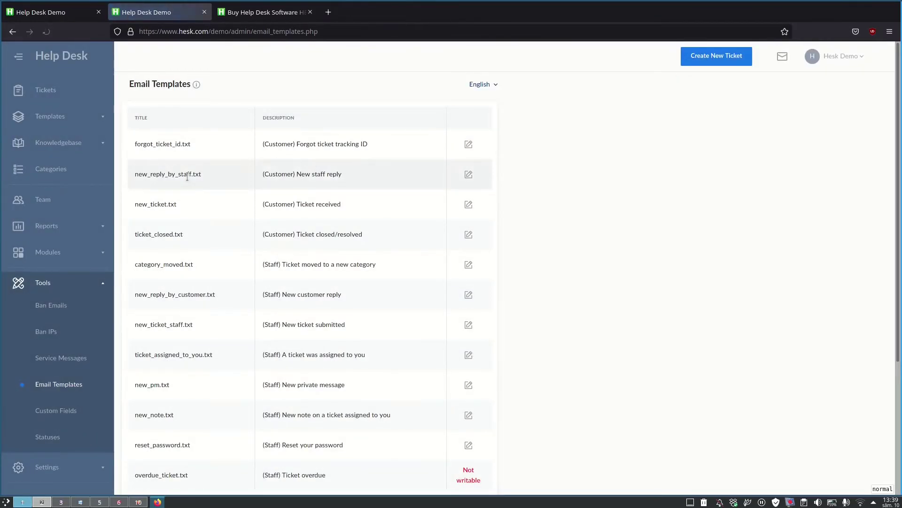
{"action": "left_click", "coordinate": [48, 437]}
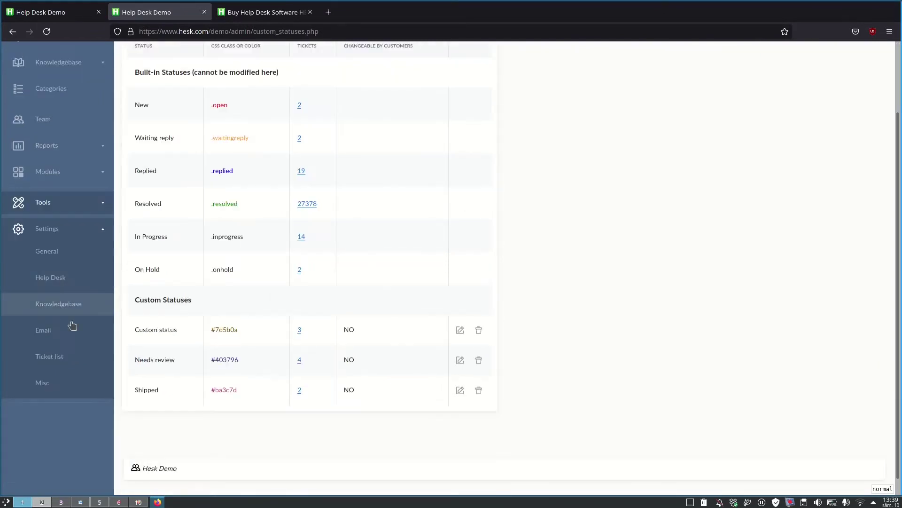
{"action": "left_click", "coordinate": [72, 327]}
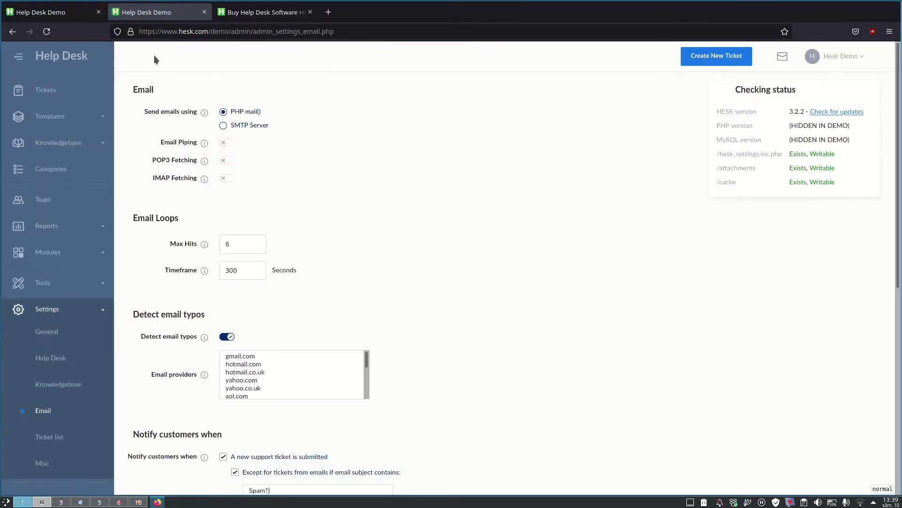
Step: Select SMTP Server to reveal its connection fields, review the settings, and return to Tickets
{"action": "left_click", "coordinate": [230, 133]}
{"action": "left_click", "coordinate": [449, 235]}
{"action": "left_click", "coordinate": [230, 114]}
{"action": "left_click", "coordinate": [223, 126]}
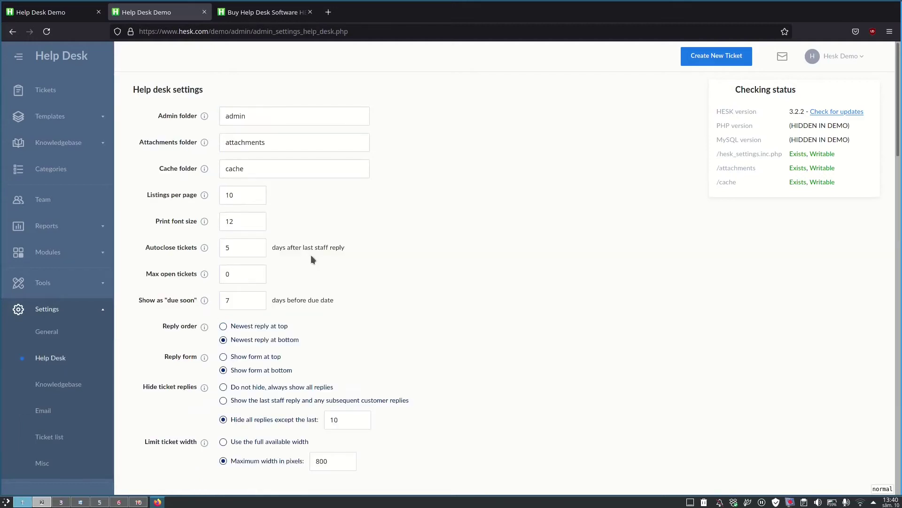
{"action": "scroll", "coordinate": [312, 255], "scroll_direction": "down", "scroll_amount": 7}
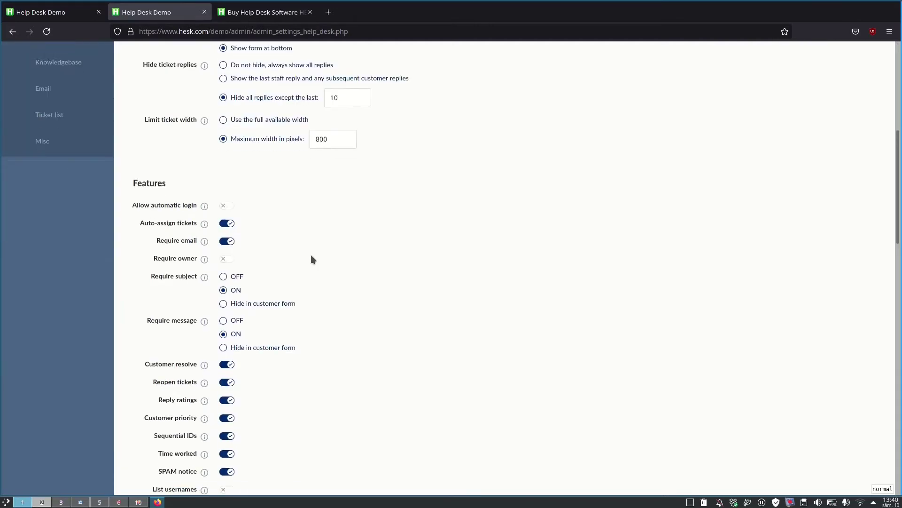
{"action": "scroll", "coordinate": [311, 254], "scroll_direction": "down", "scroll_amount": 10}
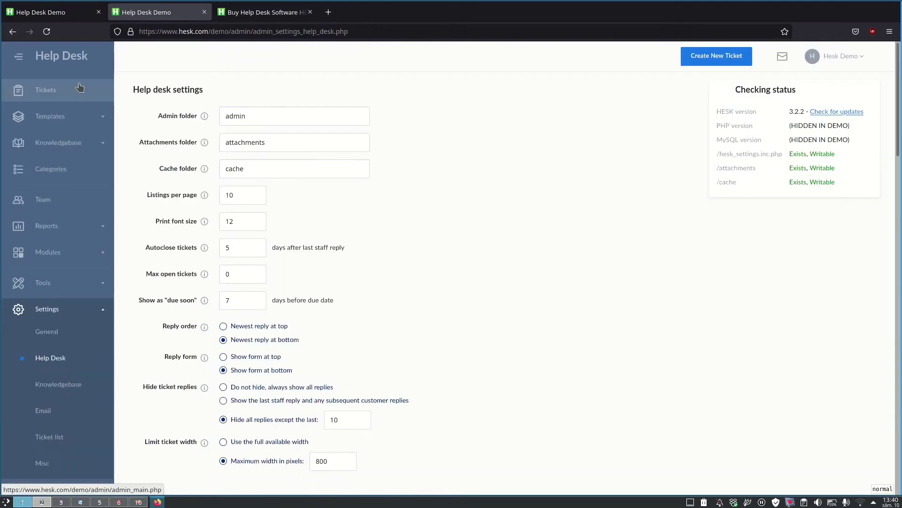
{"action": "left_click", "coordinate": [79, 85]}
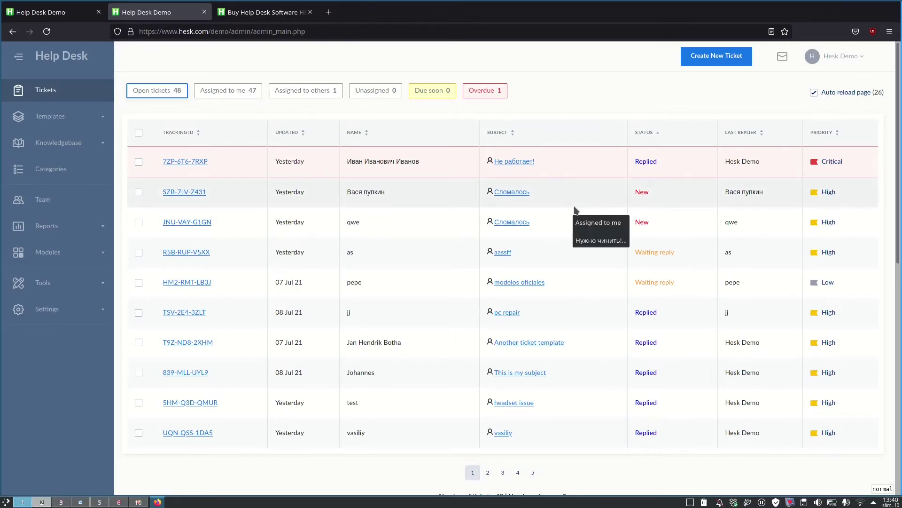
Step: Turn off Auto reload, select all tickets, and view the With selected actions without applying one
{"action": "left_click", "coordinate": [814, 92]}
{"action": "left_click", "coordinate": [139, 132]}
{"action": "scroll", "coordinate": [318, 222], "scroll_direction": "down", "scroll_amount": 4}
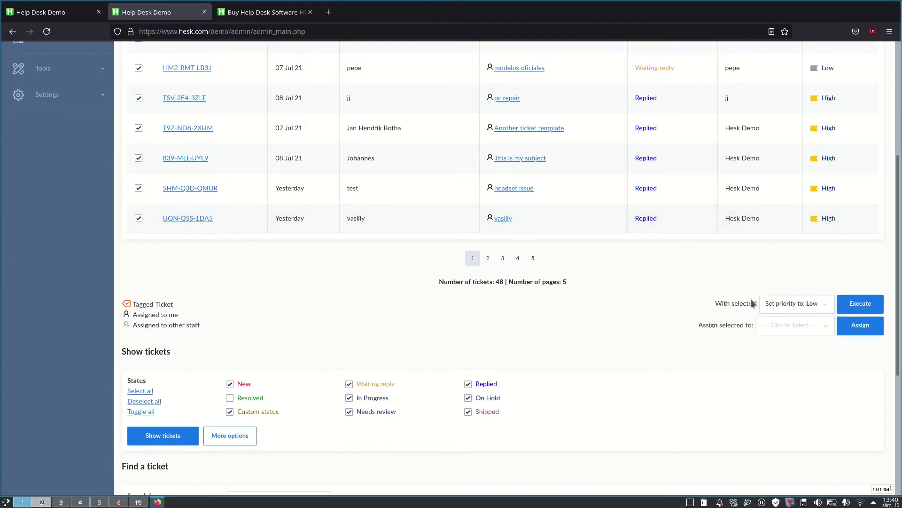
{"action": "left_click", "coordinate": [767, 304]}
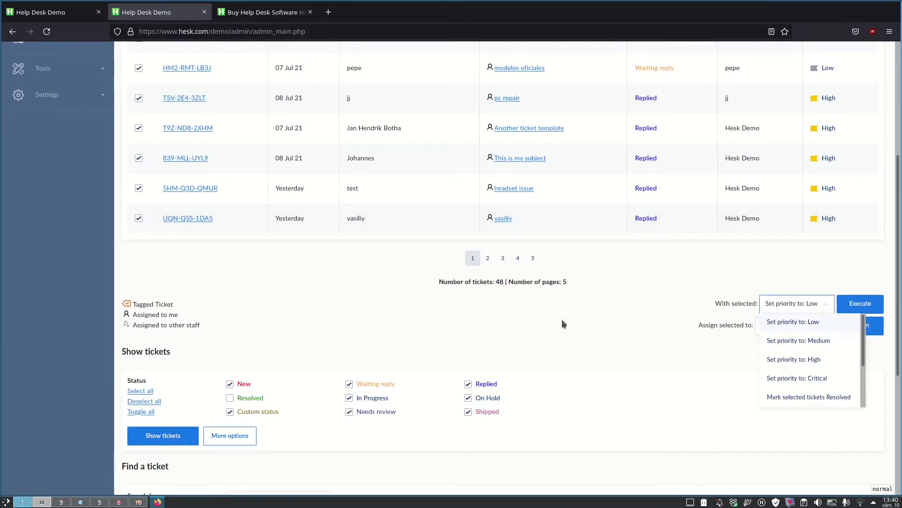
{"action": "left_click", "coordinate": [554, 331]}
{"action": "scroll", "coordinate": [554, 332], "scroll_direction": "up", "scroll_amount": 5}
Step: Open ticket SZB-7LV-Z431, go back, then open ticket HM2-RMT-LB3J 'modelos oficiales'
{"action": "left_click", "coordinate": [175, 193]}
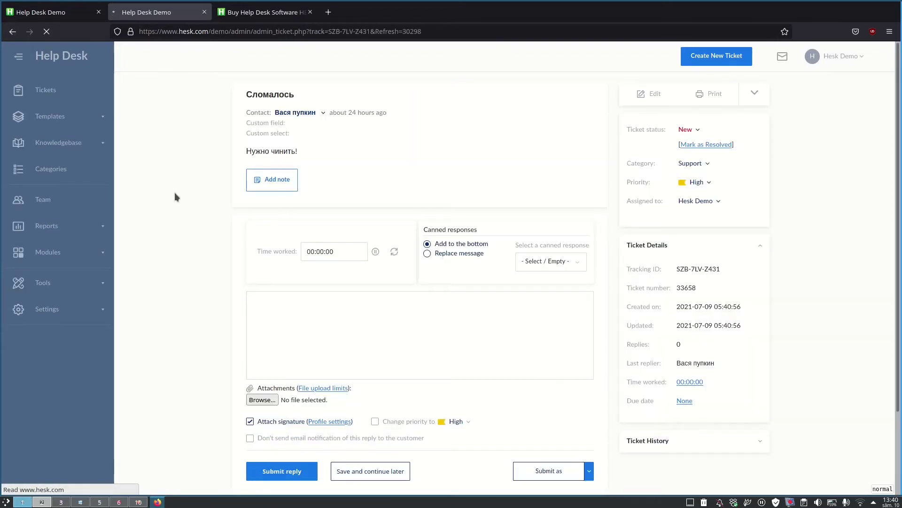
{"action": "key", "text": "alt+Left"}
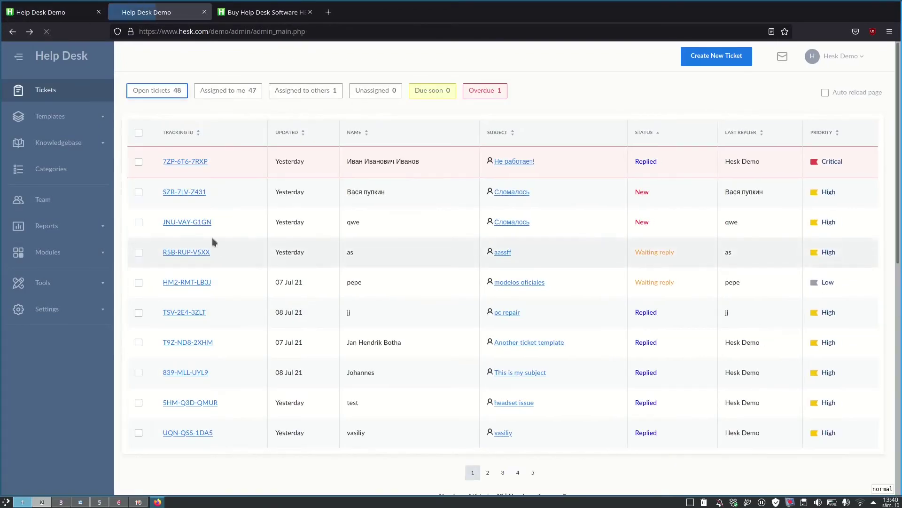
{"action": "left_click", "coordinate": [187, 282]}
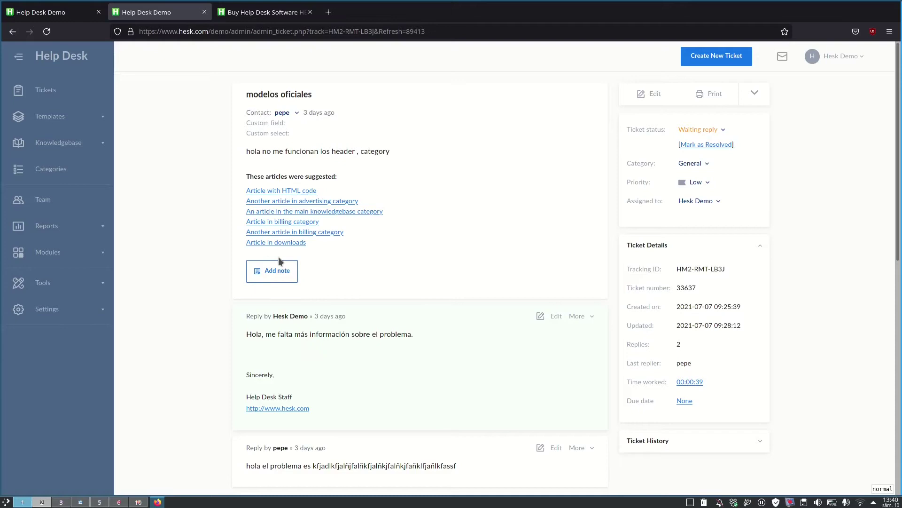
{"action": "scroll", "coordinate": [279, 257], "scroll_direction": "down", "scroll_amount": 5}
{"action": "scroll", "coordinate": [278, 257], "scroll_direction": "up", "scroll_amount": 4}
Step: Start a private note on HM2-RMT-LB3J, scroll the reply form, and click the Time worked field
{"action": "left_click", "coordinate": [278, 253]}
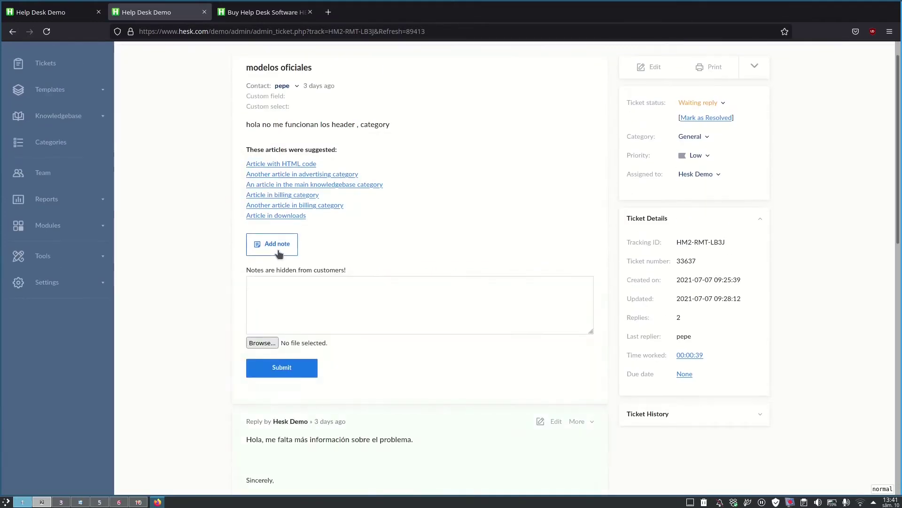
{"action": "scroll", "coordinate": [310, 214], "scroll_direction": "down", "scroll_amount": 5}
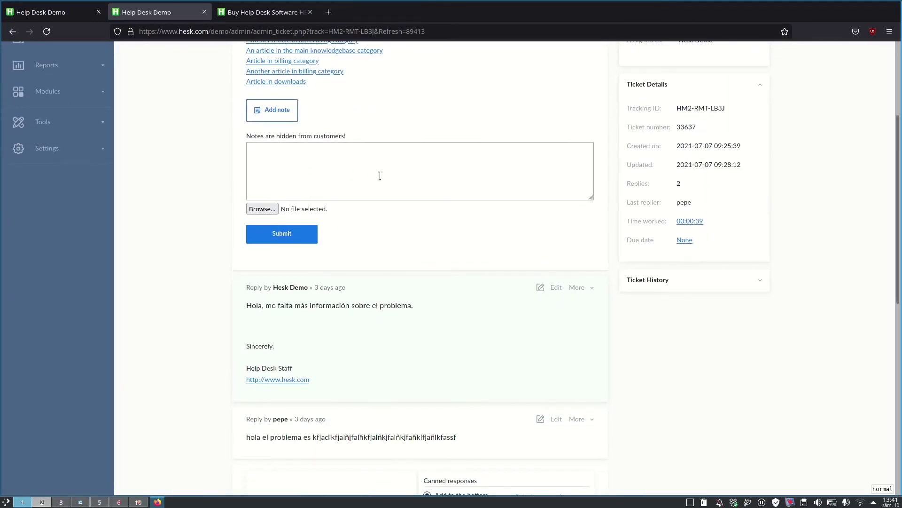
{"action": "scroll", "coordinate": [379, 175], "scroll_direction": "down", "scroll_amount": 6}
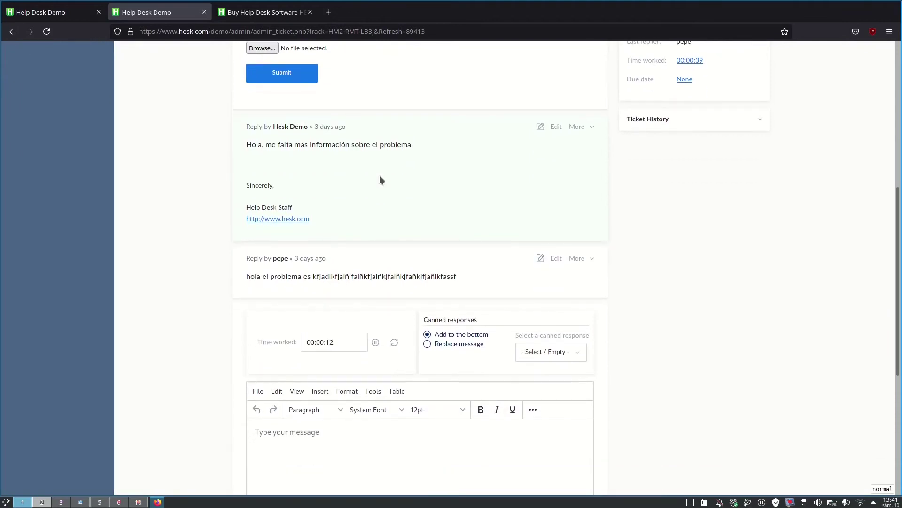
{"action": "scroll", "coordinate": [428, 282], "scroll_direction": "down", "scroll_amount": 1}
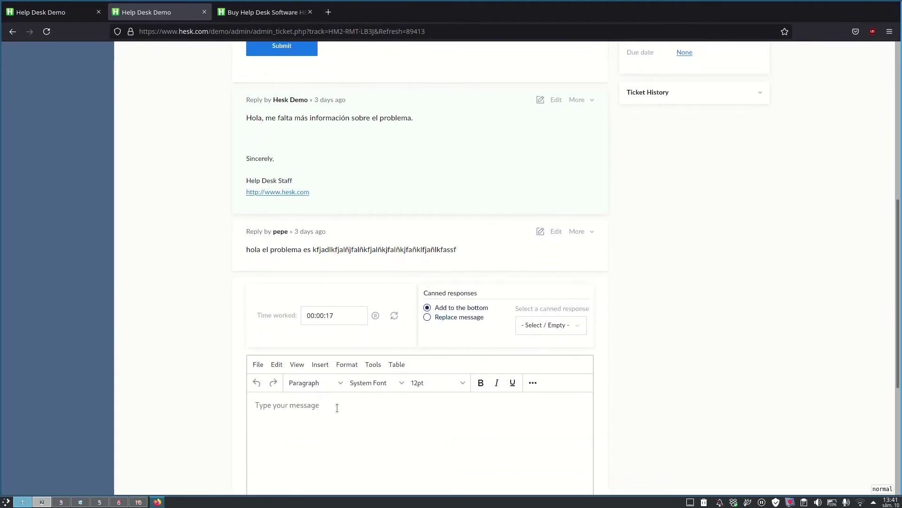
{"action": "scroll", "coordinate": [337, 407], "scroll_direction": "down", "scroll_amount": 4}
{"action": "left_click", "coordinate": [342, 209]}
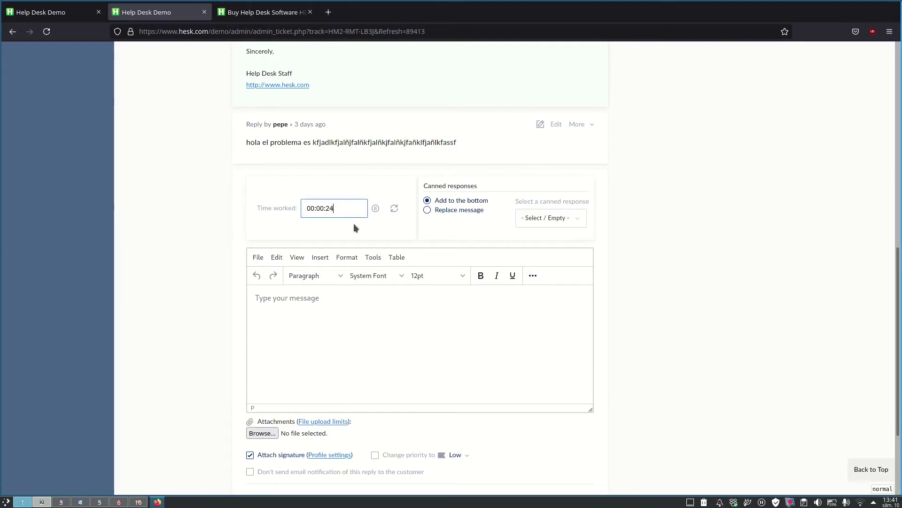
{"action": "scroll", "coordinate": [319, 219], "scroll_direction": "down", "scroll_amount": 5}
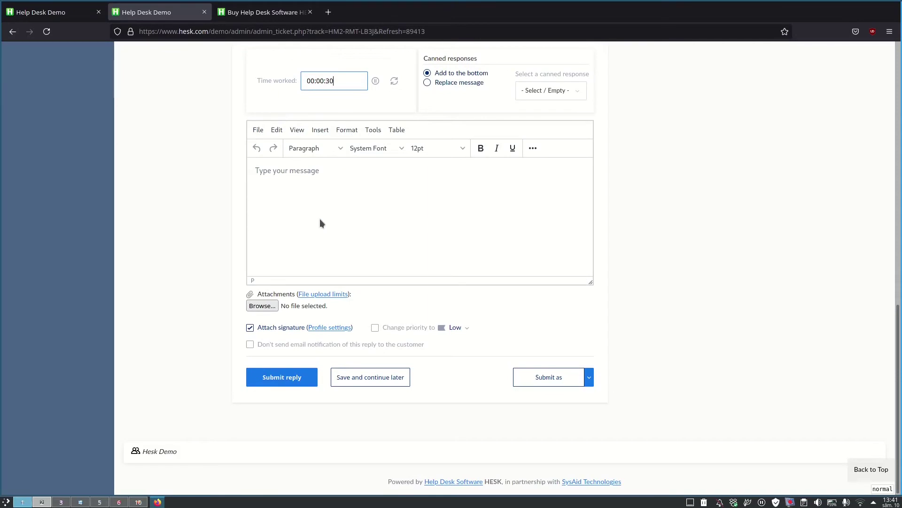
{"action": "scroll", "coordinate": [320, 218], "scroll_direction": "up", "scroll_amount": 15}
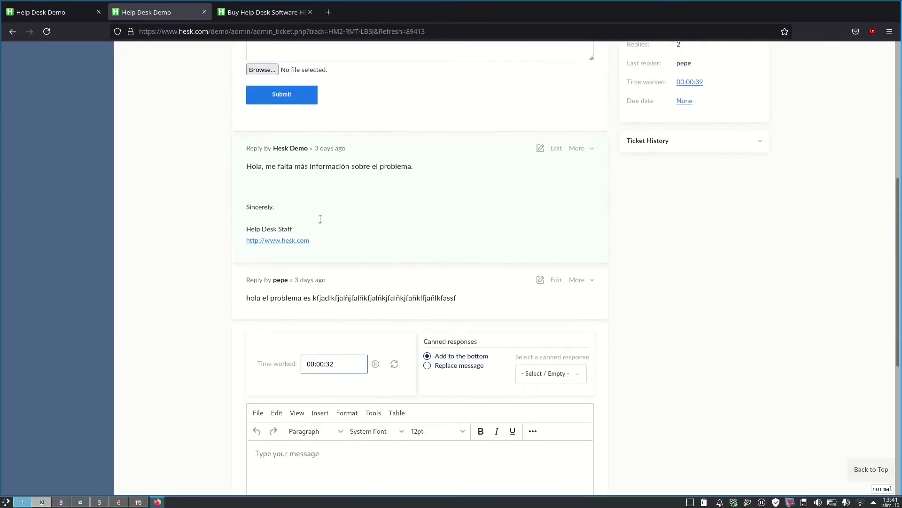
{"action": "scroll", "coordinate": [319, 219], "scroll_direction": "up", "scroll_amount": 2}
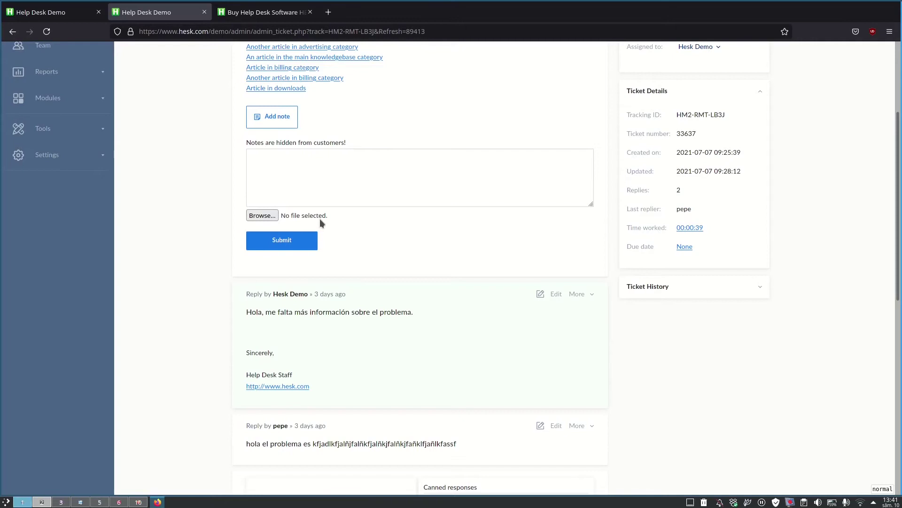
{"action": "scroll", "coordinate": [320, 219], "scroll_direction": "up", "scroll_amount": 6}
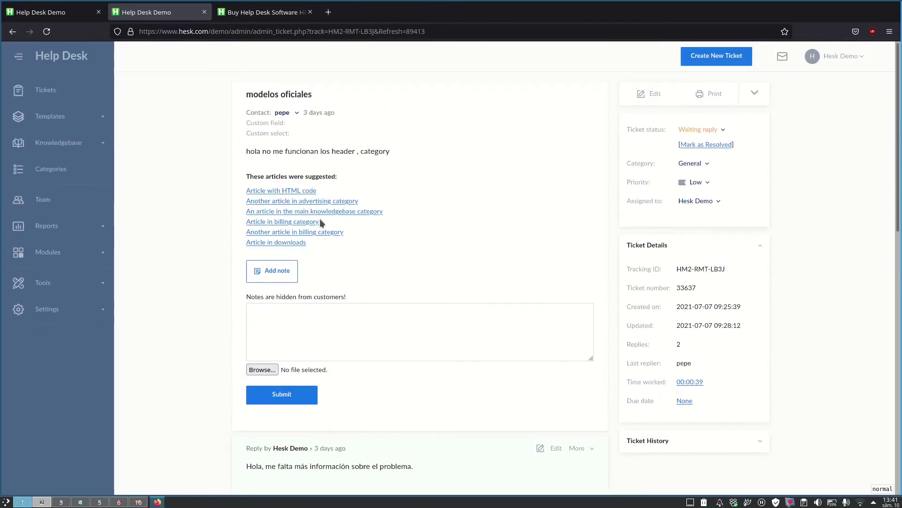
Step: Check the ticket's More actions menu and reveal the customer's contact details
{"action": "left_click", "coordinate": [755, 93]}
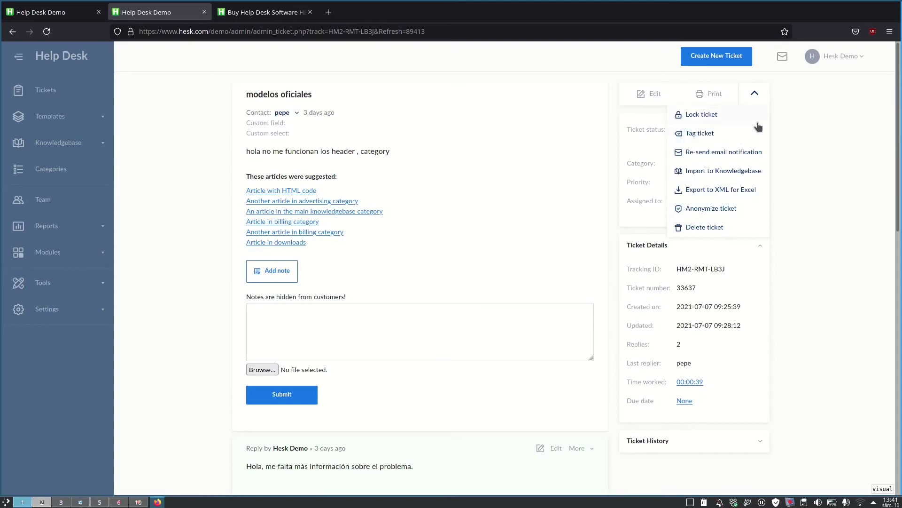
{"action": "left_click", "coordinate": [788, 124]}
{"action": "scroll", "coordinate": [788, 124], "scroll_direction": "down", "scroll_amount": 3}
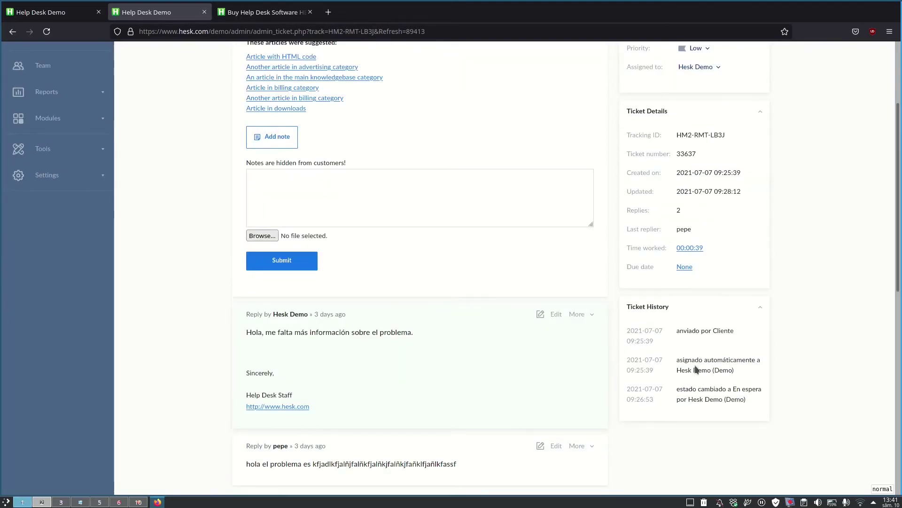
{"action": "scroll", "coordinate": [693, 368], "scroll_direction": "up", "scroll_amount": 5}
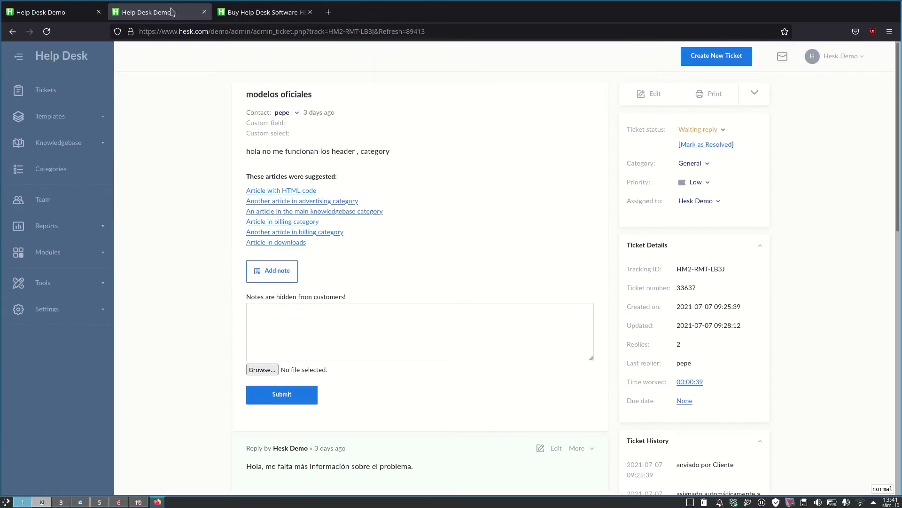
{"action": "scroll", "coordinate": [285, 64], "scroll_direction": "down", "scroll_amount": 2}
{"action": "left_click", "coordinate": [284, 60]}
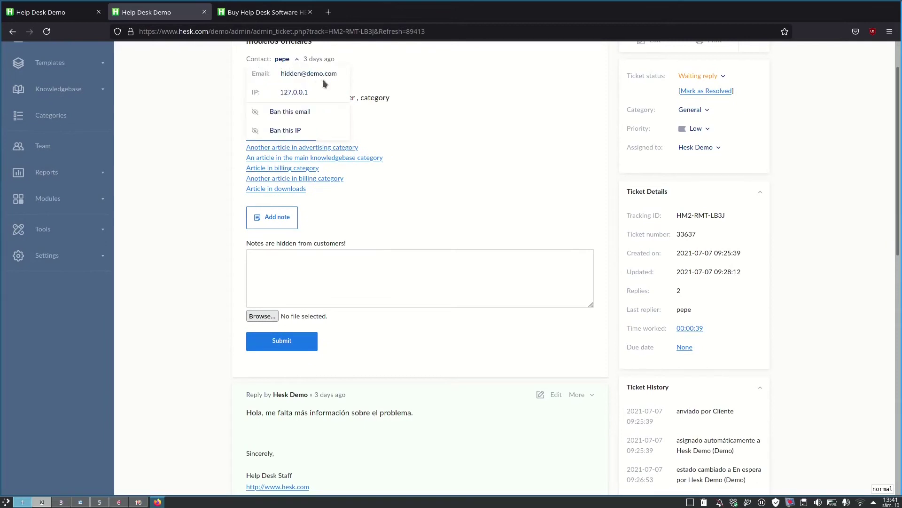
Step: On the customer tab, choose the General category and click the Email field
{"action": "left_click", "coordinate": [70, 12]}
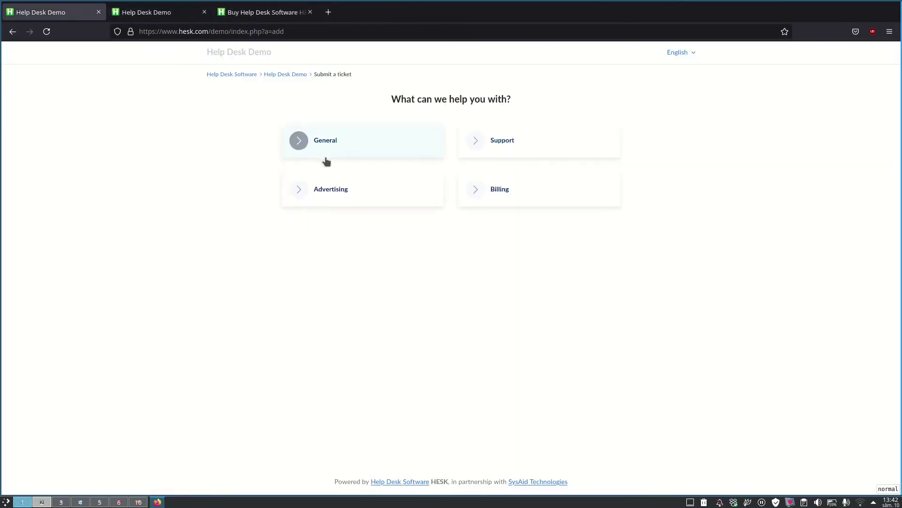
{"action": "left_click", "coordinate": [341, 152]}
{"action": "left_click", "coordinate": [289, 224]}
{"action": "scroll", "coordinate": [270, 303], "scroll_direction": "down", "scroll_amount": 3}
{"action": "scroll", "coordinate": [270, 307], "scroll_direction": "down", "scroll_amount": 3}
Step: Paste the ticket's tracking ID into View existing ticket and open it as the customer
{"action": "key", "text": "ctrl+Tab"}
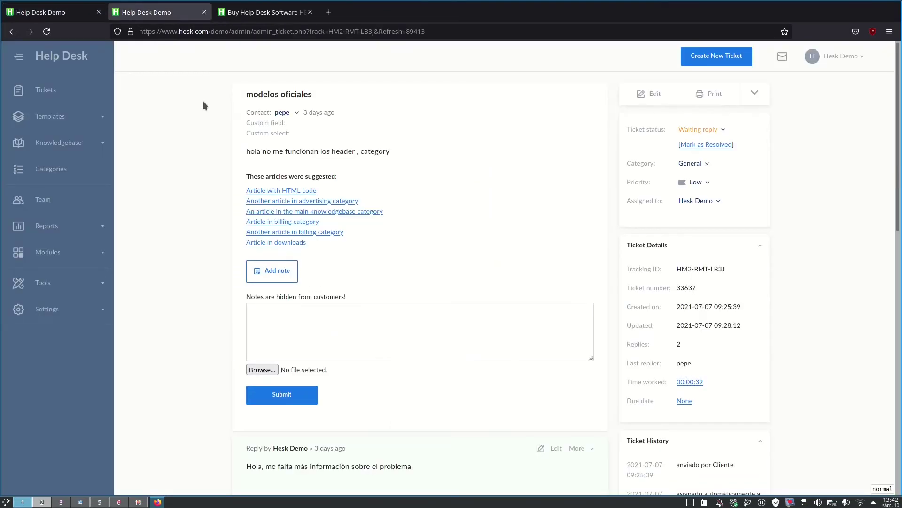
{"action": "key", "text": "ctrl+shift+Tab"}
{"action": "type", "text": "HM2-RMT-LB3J"}
{"action": "left_click", "coordinate": [439, 198]}
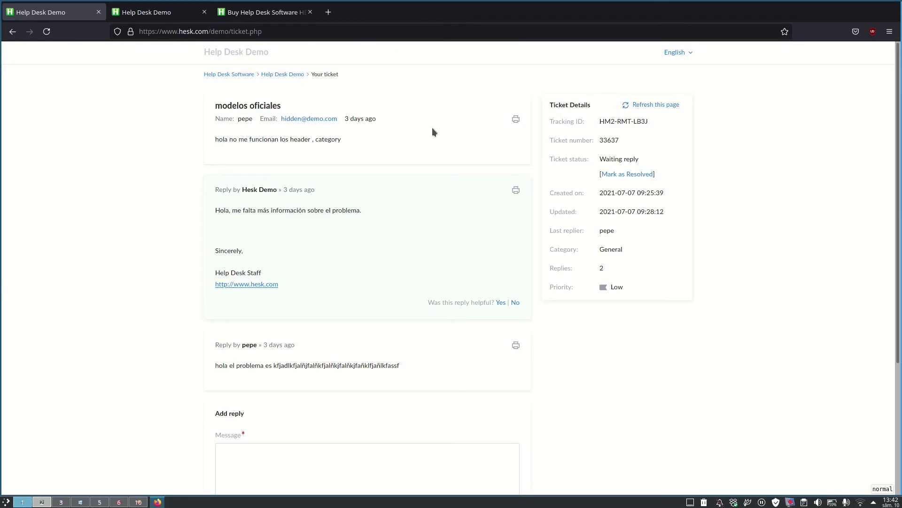
Step: Reload the customer ticket page, select the footer credit line, then switch to the Buy a HESK License tab
{"action": "scroll", "coordinate": [433, 131], "scroll_direction": "down", "scroll_amount": 3}
{"action": "scroll", "coordinate": [432, 131], "scroll_direction": "down", "scroll_amount": 1}
{"action": "scroll", "coordinate": [432, 132], "scroll_direction": "up", "scroll_amount": 4}
{"action": "left_click", "coordinate": [658, 105]}
{"action": "scroll", "coordinate": [385, 272], "scroll_direction": "down", "scroll_amount": 4}
{"action": "scroll", "coordinate": [384, 271], "scroll_direction": "up", "scroll_amount": 4}
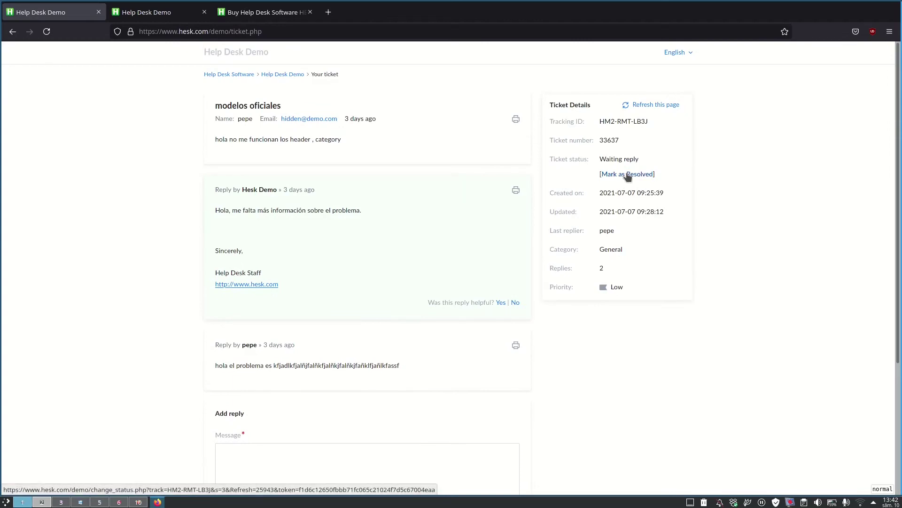
{"action": "scroll", "coordinate": [312, 471], "scroll_direction": "down", "scroll_amount": 4}
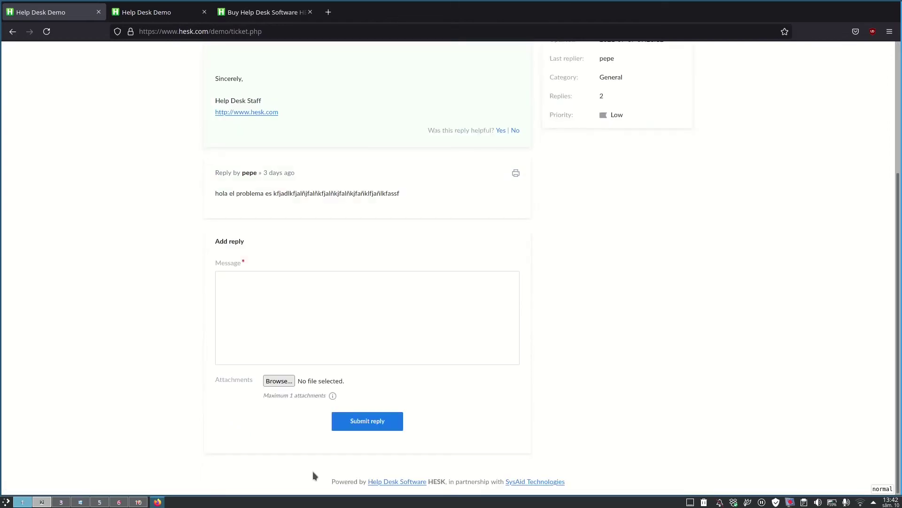
{"action": "triple_click", "coordinate": [331, 482]}
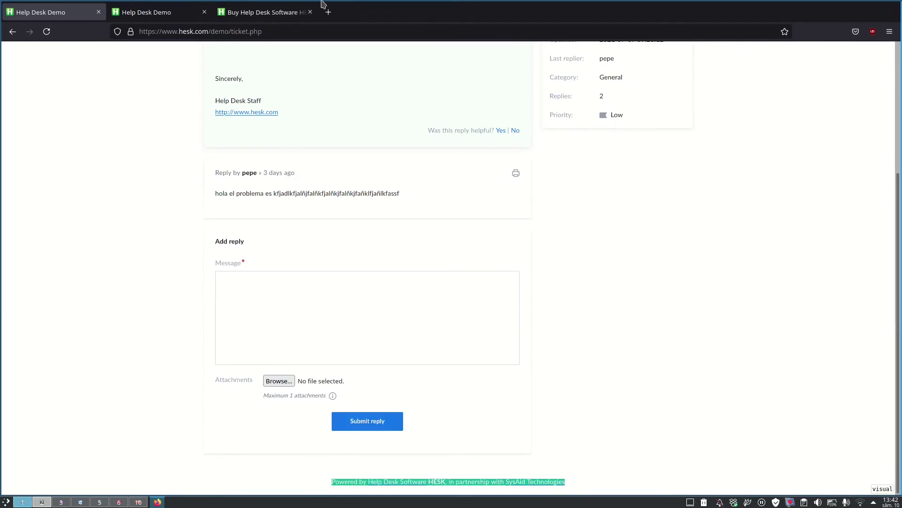
{"action": "left_click", "coordinate": [274, 14]}
Step: Scroll the license page and highlight part of the Website License description
{"action": "scroll", "coordinate": [365, 274], "scroll_direction": "down", "scroll_amount": 1}
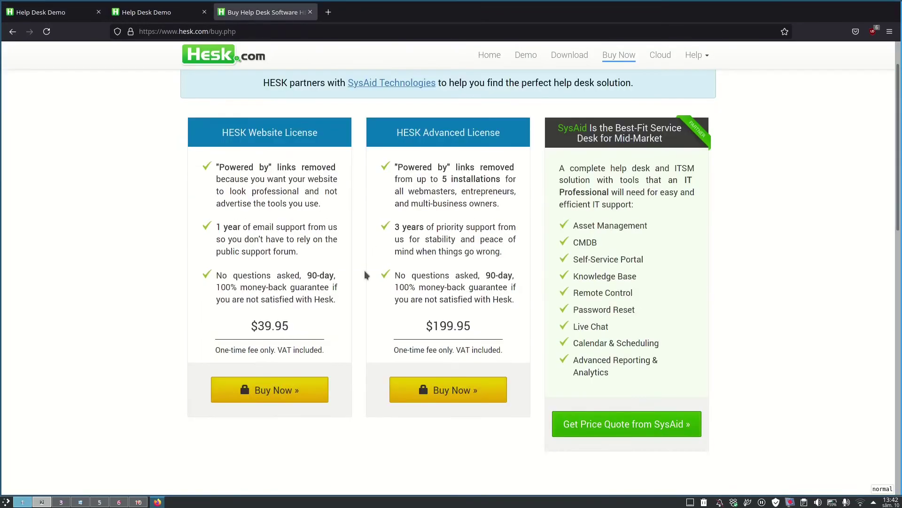
{"action": "scroll", "coordinate": [365, 274], "scroll_direction": "up", "scroll_amount": 1}
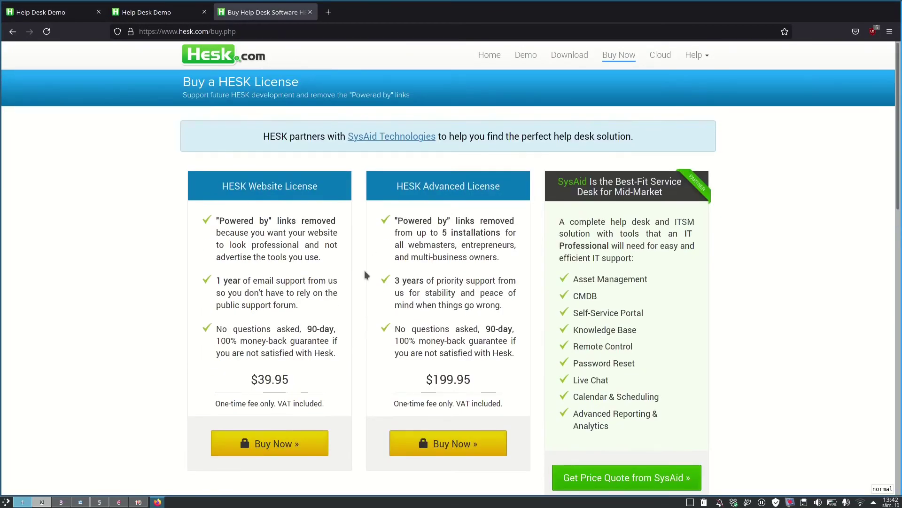
{"action": "left_click_drag", "start_coordinate": [244, 233], "coordinate": [264, 245]}
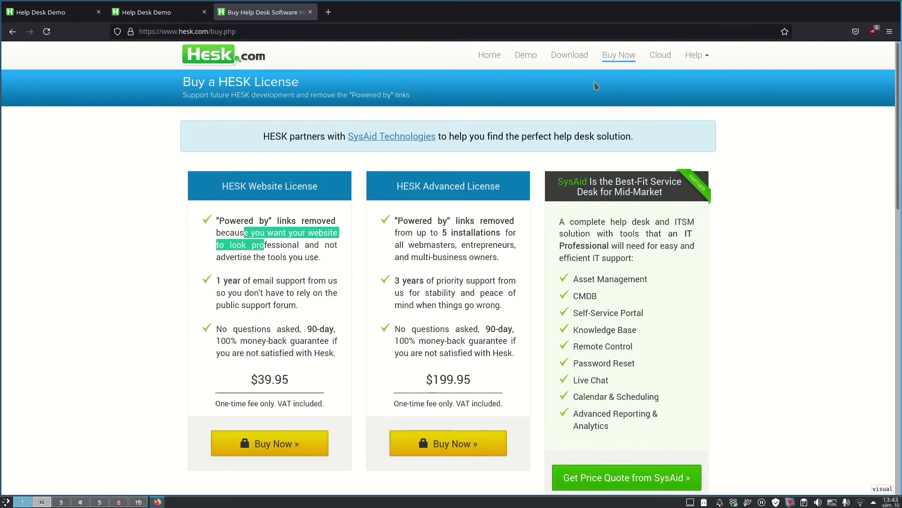
Step: Browse the Download page offering HESK 2.8.8 and 3.2.2 and its FAQ
{"action": "left_click", "coordinate": [575, 56]}
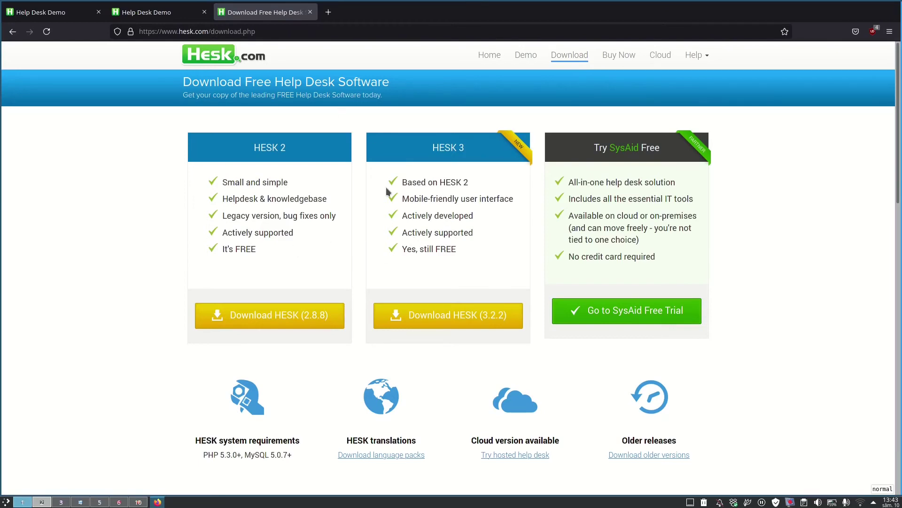
{"action": "scroll", "coordinate": [386, 187], "scroll_direction": "down", "scroll_amount": 7}
{"action": "scroll", "coordinate": [387, 190], "scroll_direction": "down", "scroll_amount": 8}
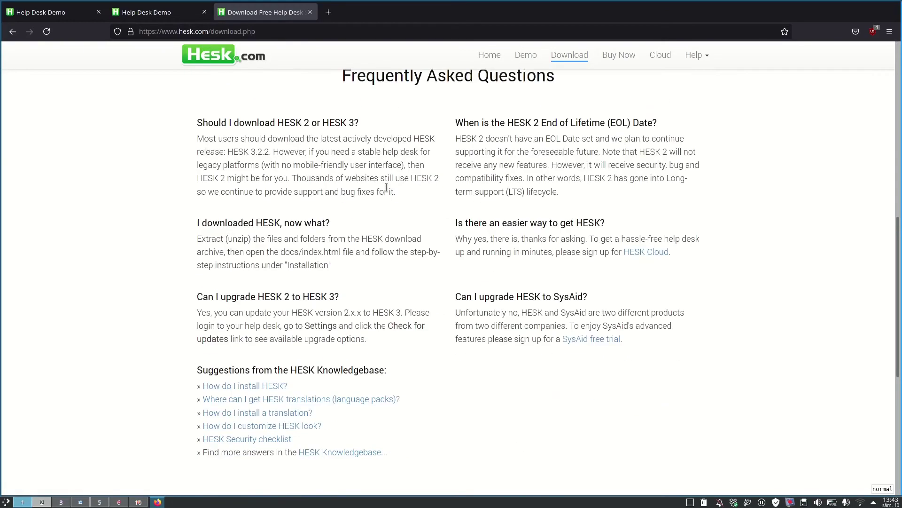
{"action": "scroll", "coordinate": [387, 190], "scroll_direction": "up", "scroll_amount": 15}
{"action": "scroll", "coordinate": [386, 187], "scroll_direction": "down", "scroll_amount": 7}
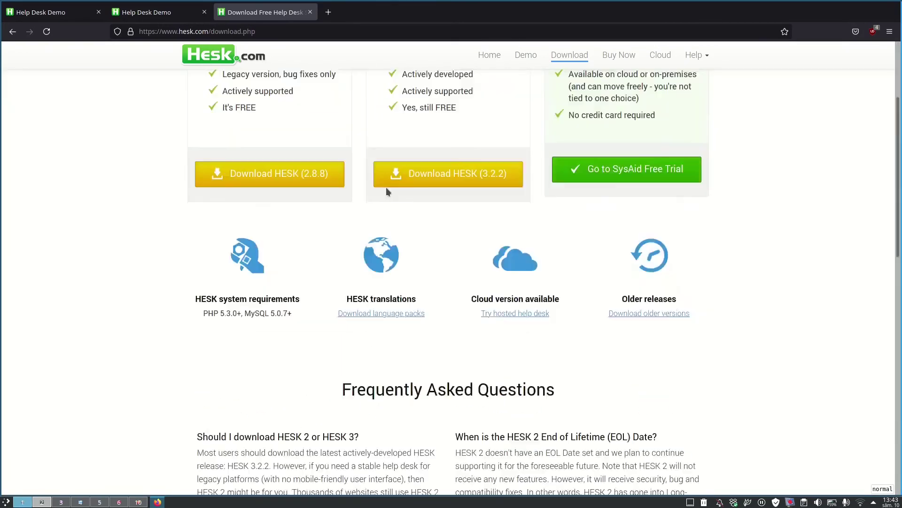
{"action": "scroll", "coordinate": [387, 188], "scroll_direction": "down", "scroll_amount": 3}
{"action": "scroll", "coordinate": [387, 188], "scroll_direction": "down", "scroll_amount": 5}
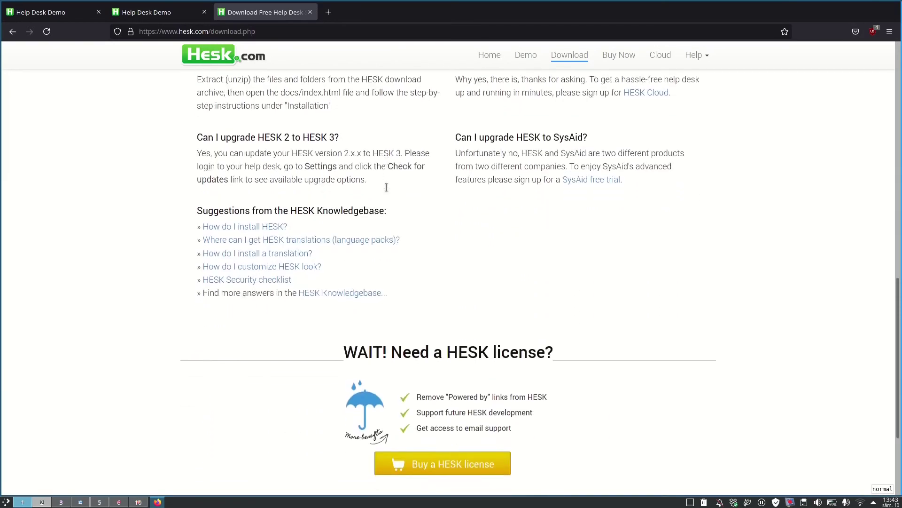
{"action": "scroll", "coordinate": [386, 188], "scroll_direction": "down", "scroll_amount": 2}
{"action": "scroll", "coordinate": [386, 188], "scroll_direction": "up", "scroll_amount": 15}
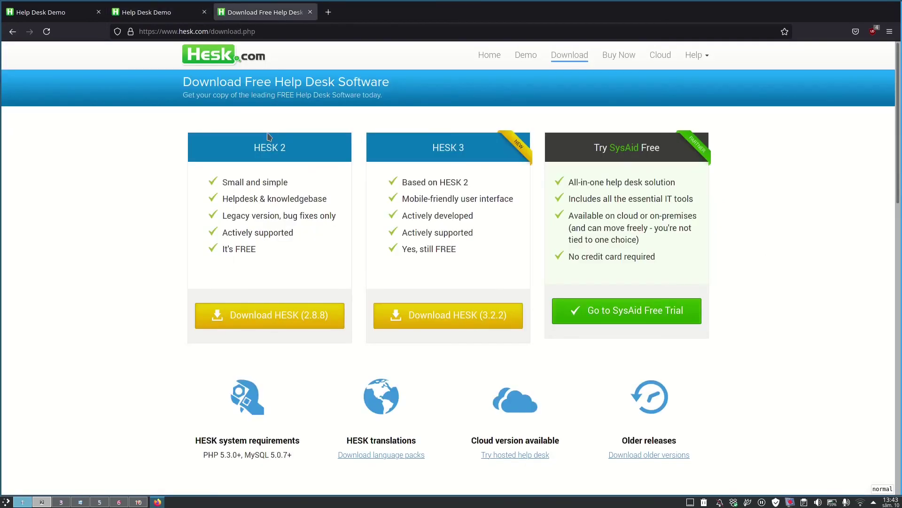
Step: Finish scrolling the FAQ and return to the hesk.com home page
{"action": "scroll", "coordinate": [267, 131], "scroll_direction": "down", "scroll_amount": 3}
{"action": "scroll", "coordinate": [267, 131], "scroll_direction": "down", "scroll_amount": 4}
{"action": "scroll", "coordinate": [267, 132], "scroll_direction": "up", "scroll_amount": 7}
{"action": "left_click", "coordinate": [484, 57]}
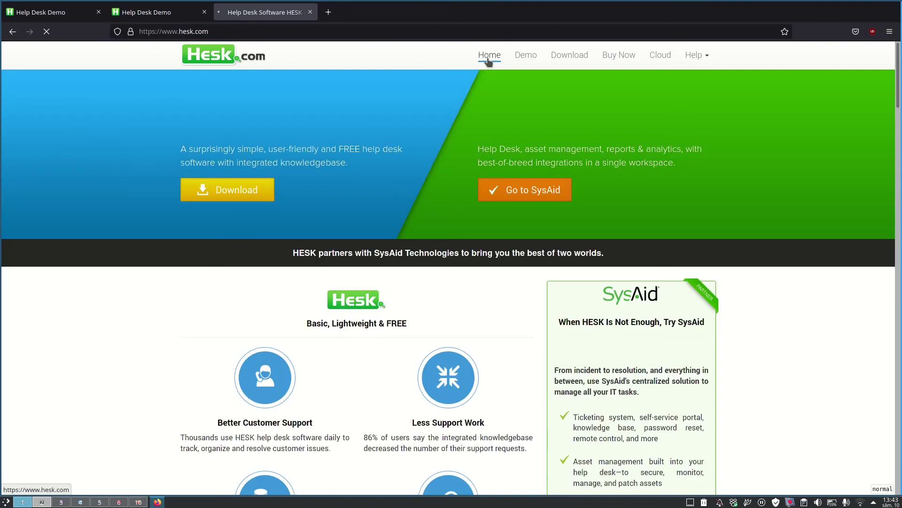
Step: Go to the hesk.com Download page and browse the HESK 2.8.8 and 3.2.2 download options
{"action": "left_click", "coordinate": [557, 55]}
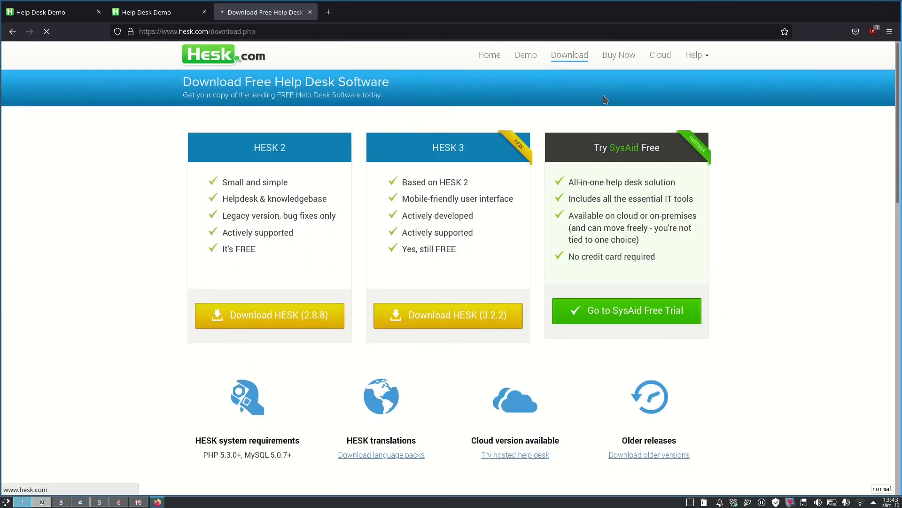
{"action": "scroll", "coordinate": [603, 95], "scroll_direction": "down", "scroll_amount": 15}
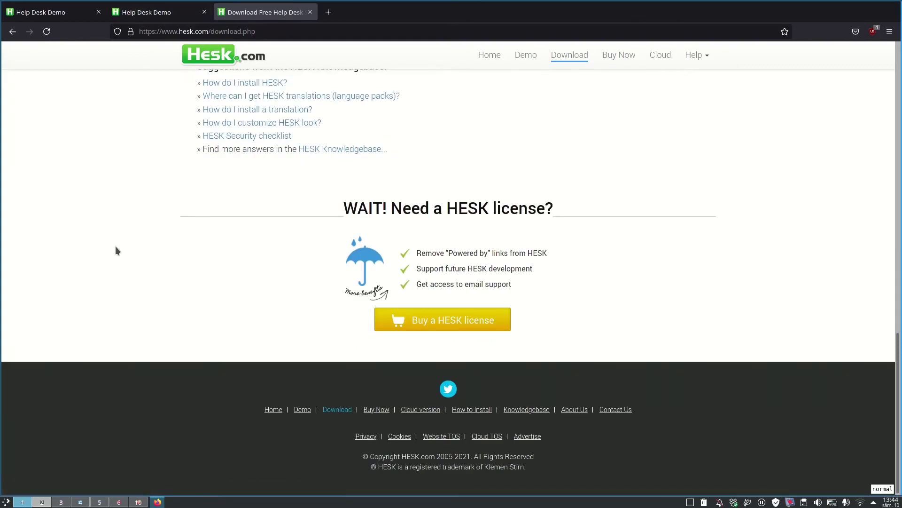
{"action": "scroll", "coordinate": [117, 251], "scroll_direction": "up", "scroll_amount": 12}
{"action": "scroll", "coordinate": [117, 251], "scroll_direction": "up", "scroll_amount": 1}
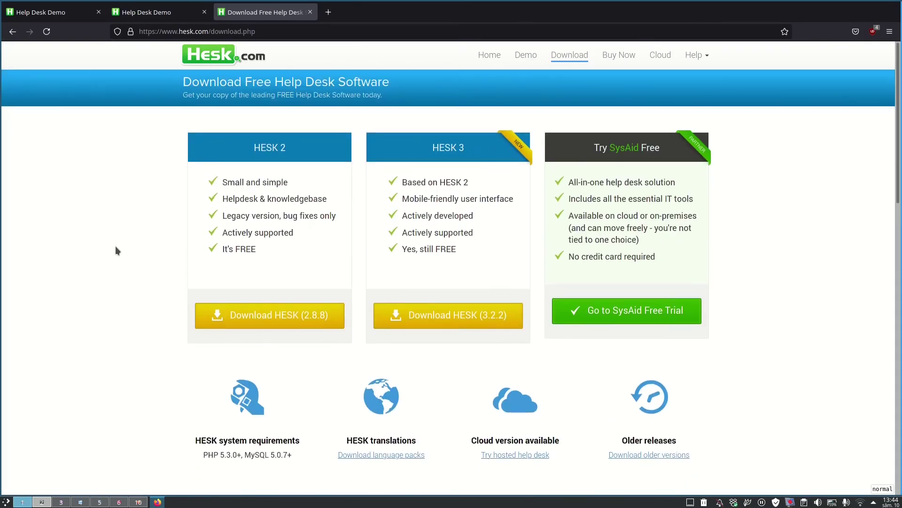